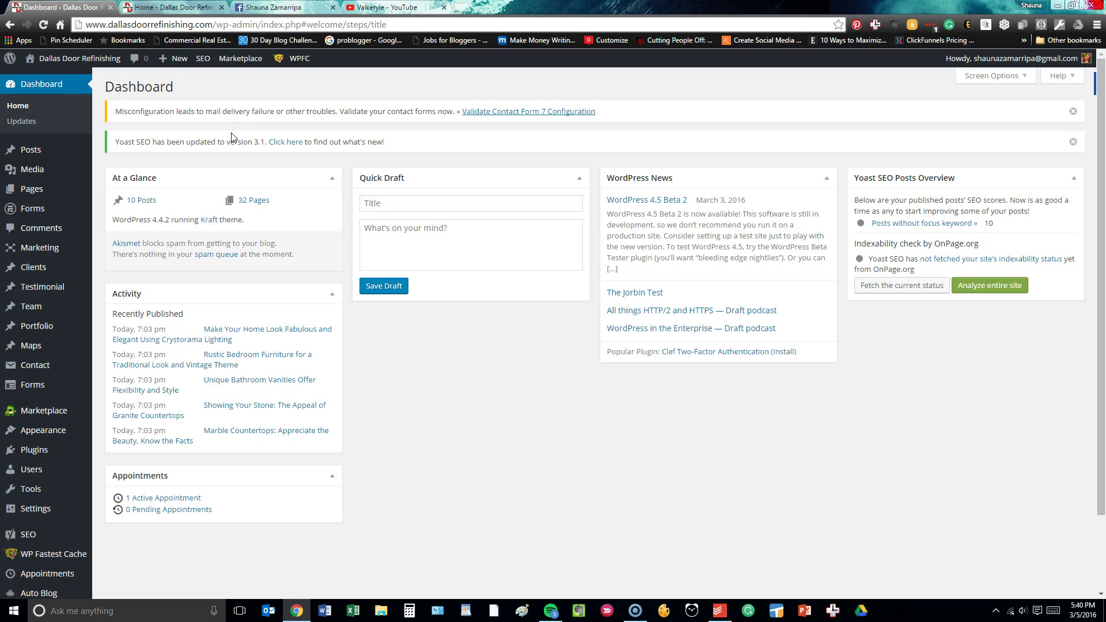
Open the Formidable Forms list and confirm My Forms holds zero forms.
click(55, 212)
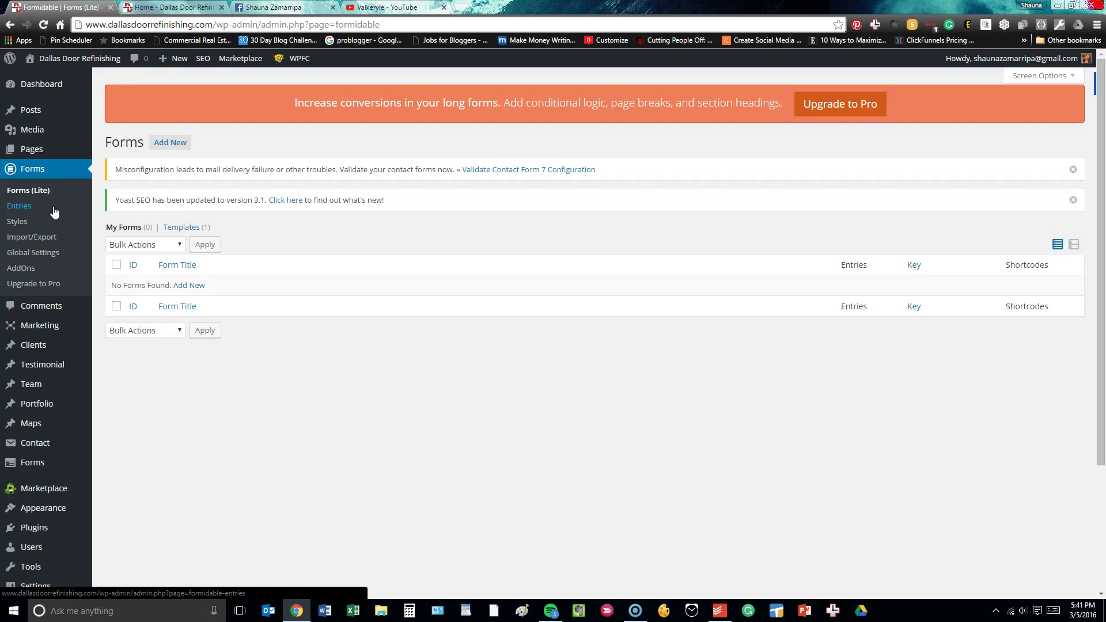
scroll(54, 212, down, 1)
click(35, 110)
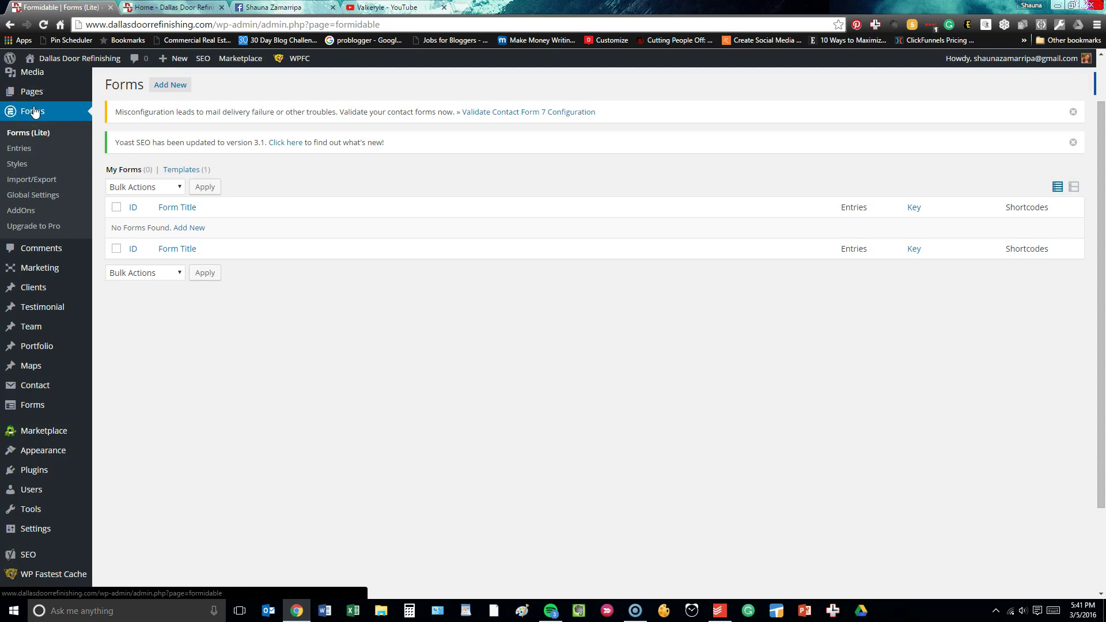
scroll(35, 111, down, 1)
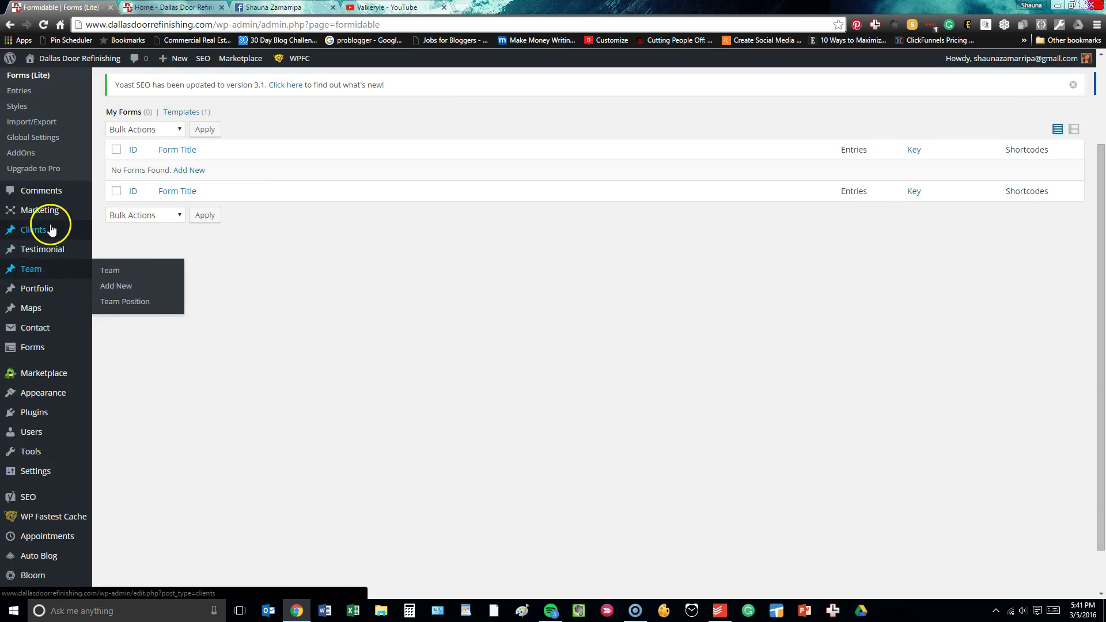
mouse_move(51, 230)
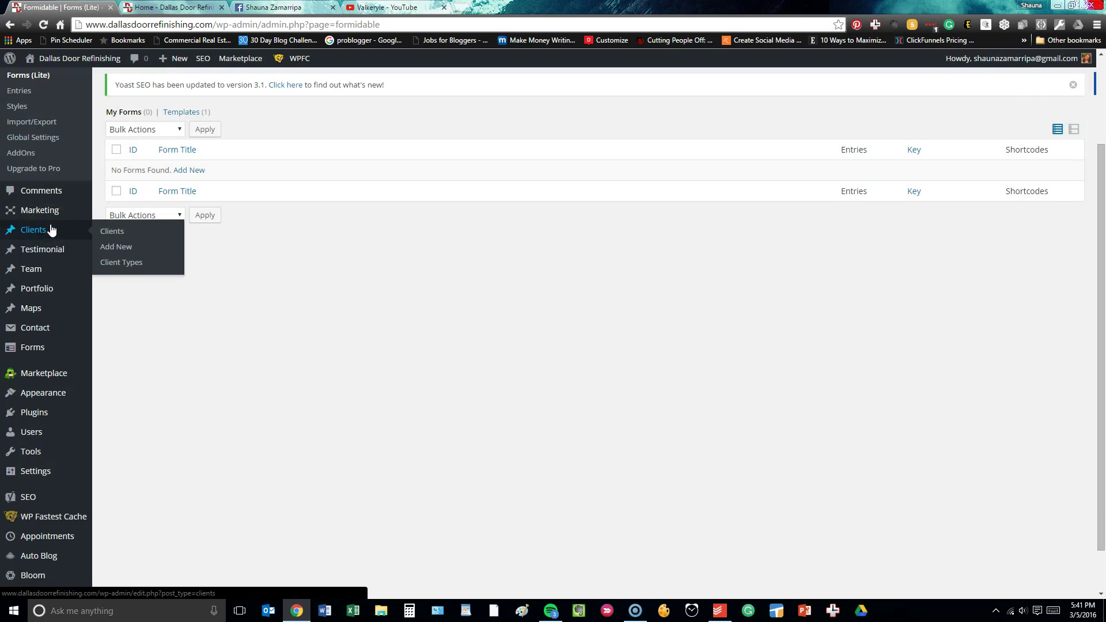
Edit the first testimonial and read its review ending with the 'Hire Dallas Door Refinishing!' link.
mouse_move(53, 252)
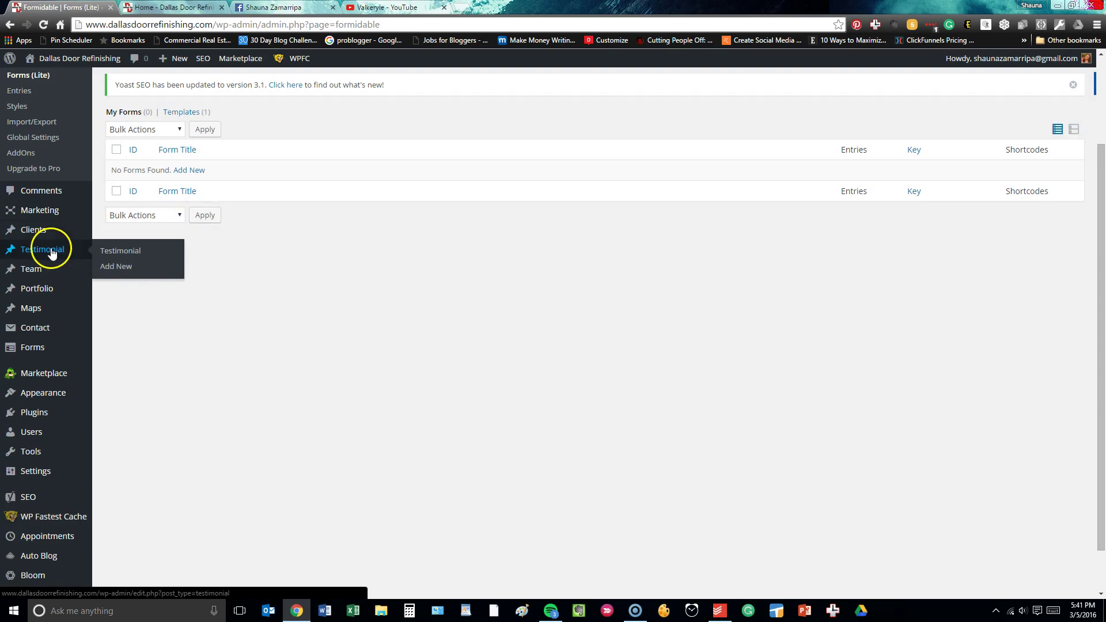
click(148, 252)
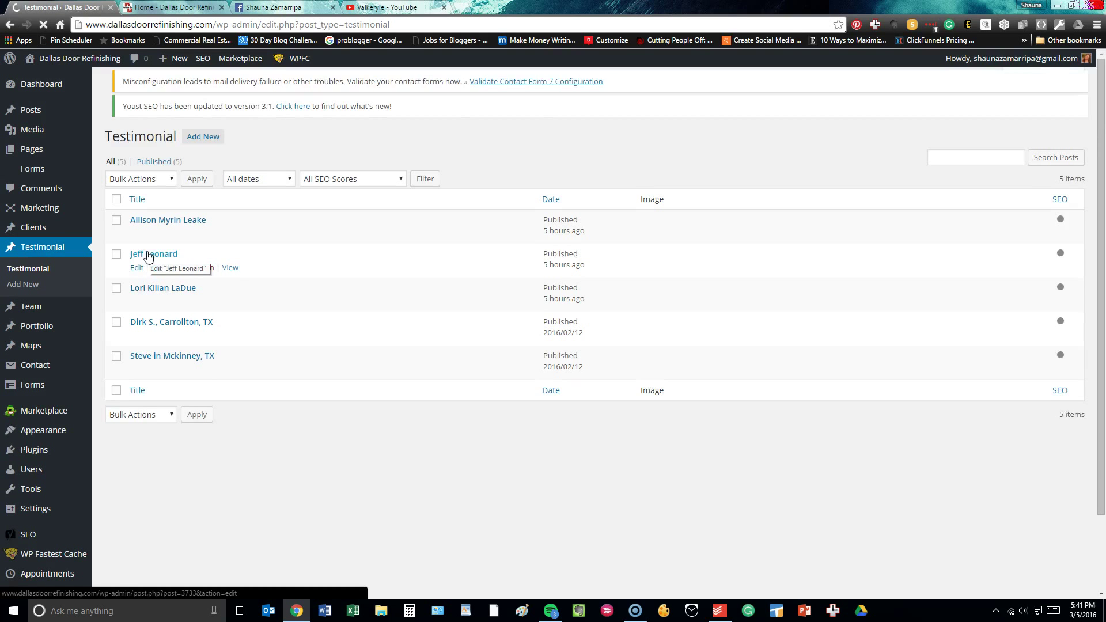
click(196, 252)
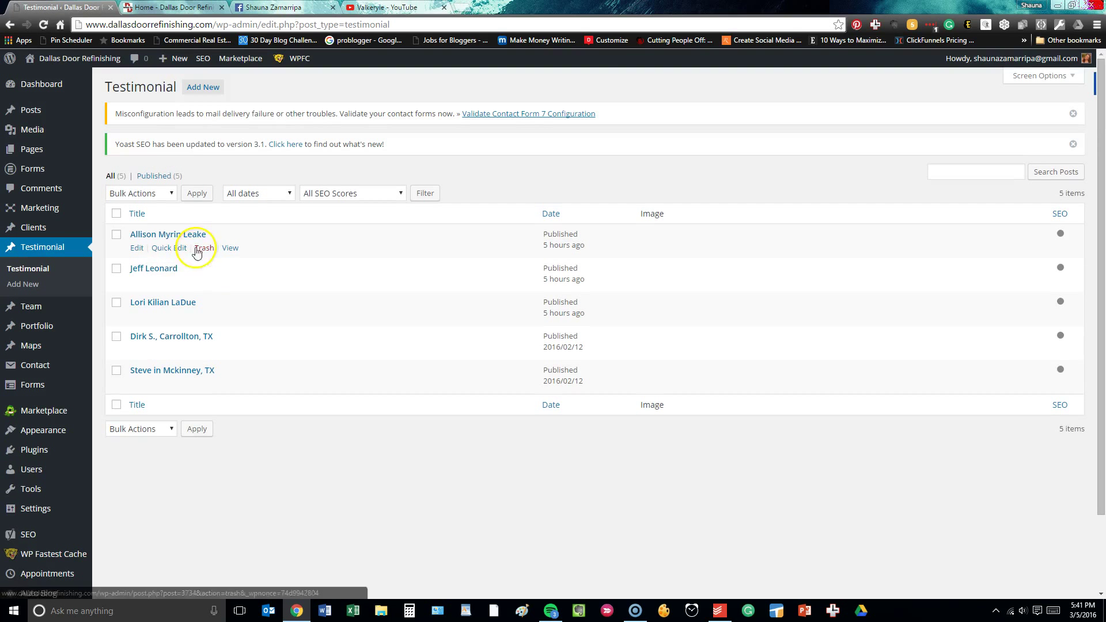
click(136, 247)
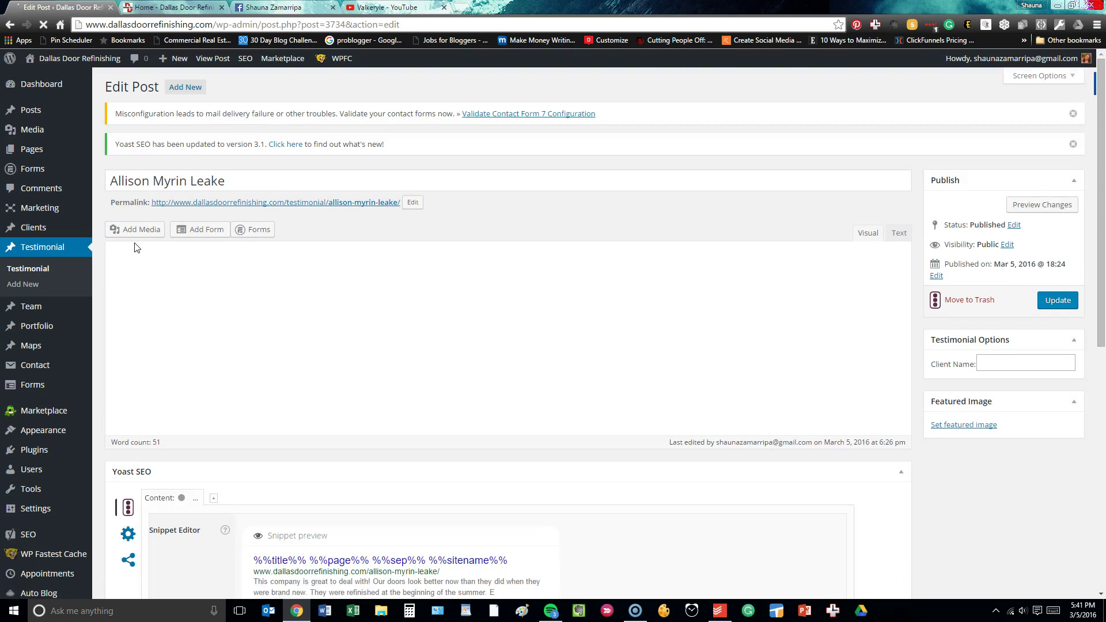
click(464, 323)
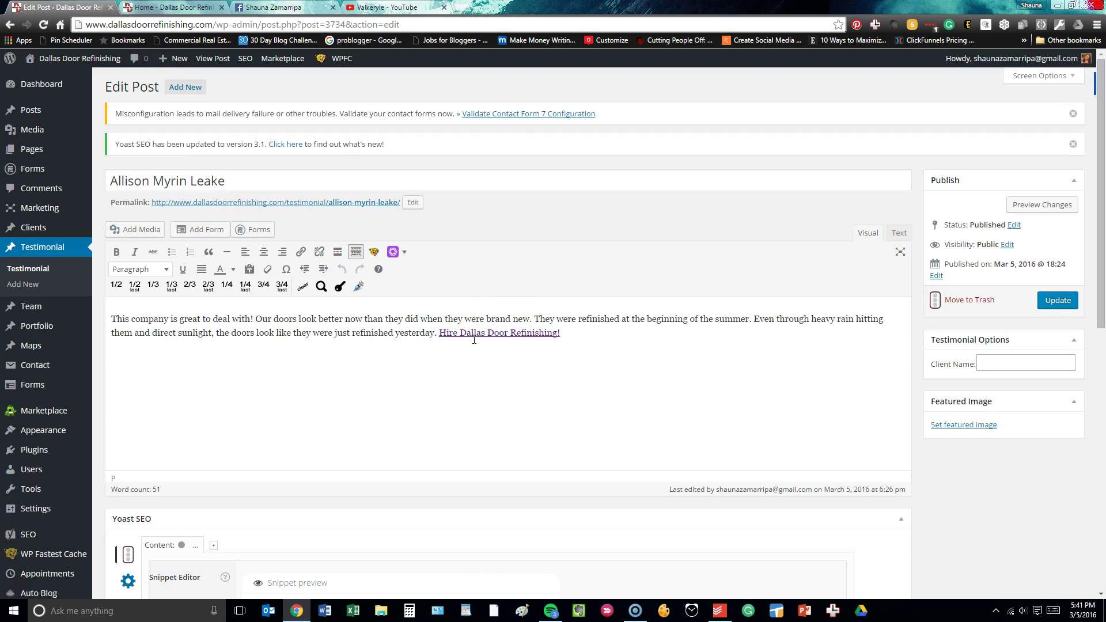
click(471, 343)
mouse_move(15, 309)
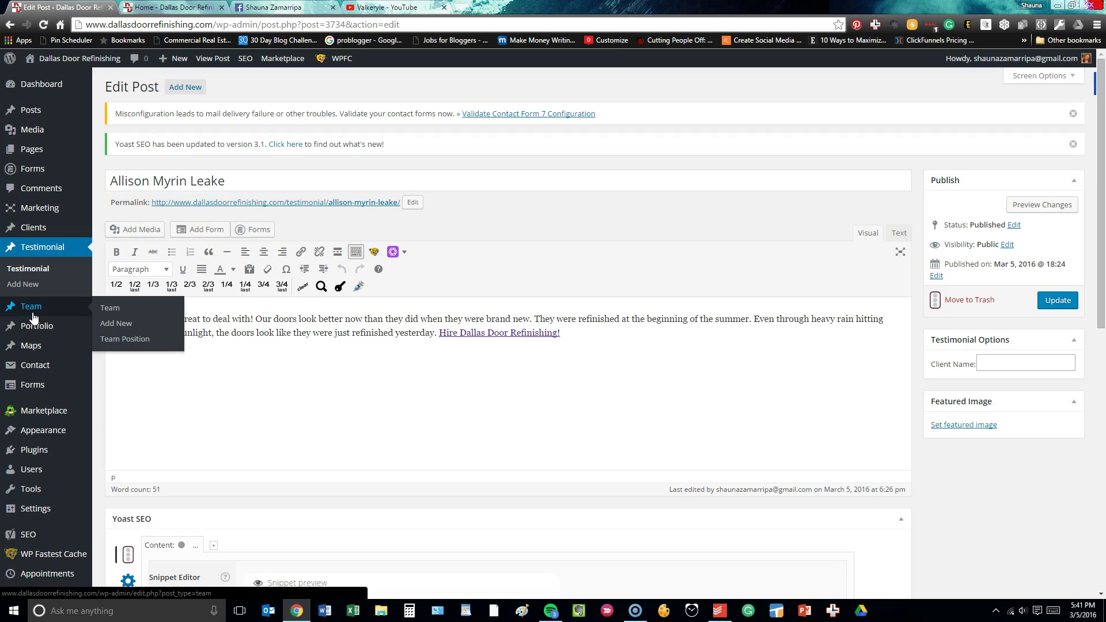
Browse the Portfolio list of nine untitled door photo entries, then go to Contact Forms.
click(34, 332)
click(122, 331)
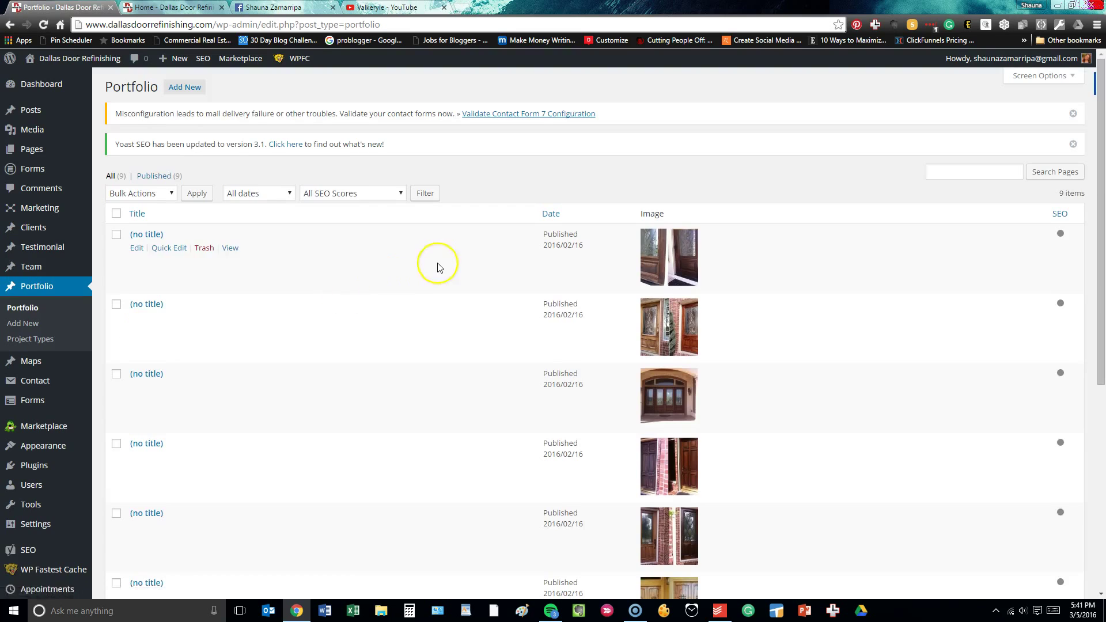
scroll(438, 265, down, 5)
scroll(439, 266, down, 1)
scroll(440, 267, up, 6)
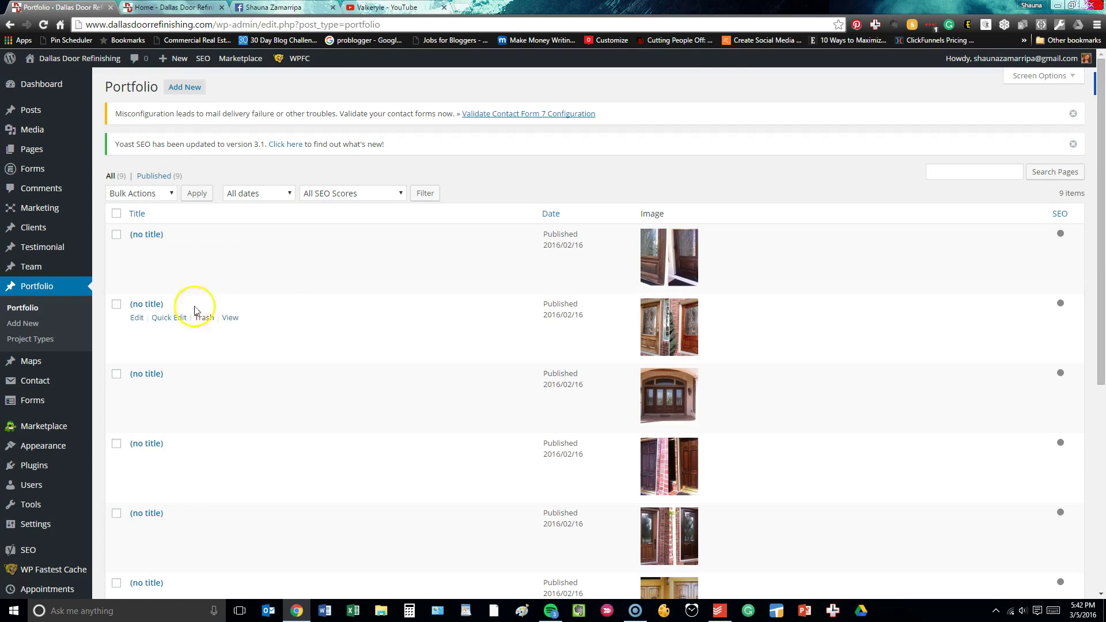
mouse_move(46, 369)
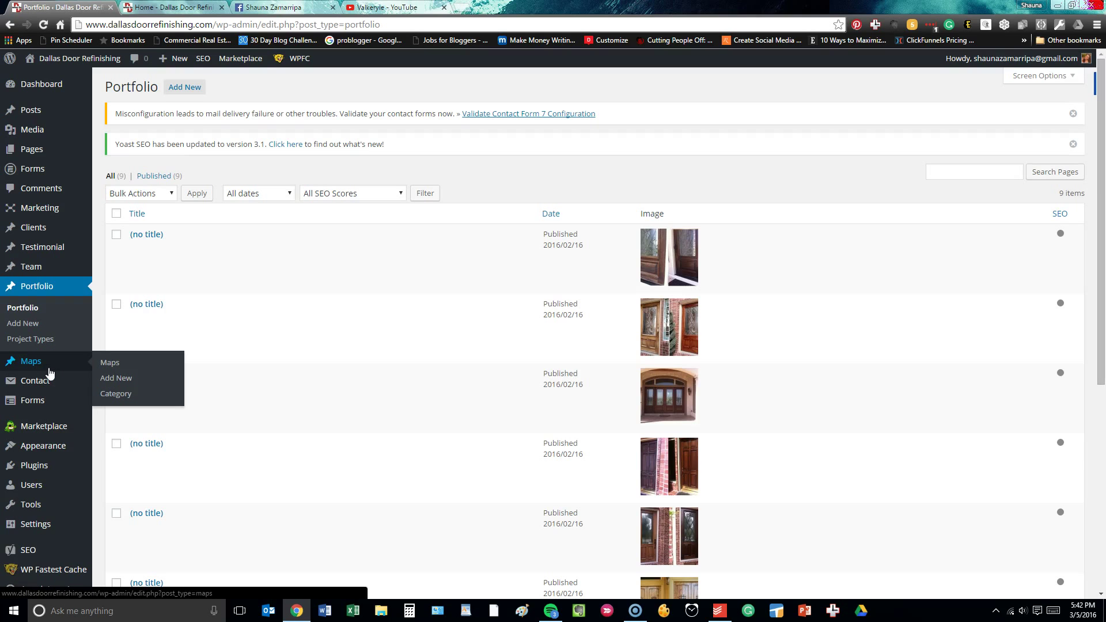
click(125, 383)
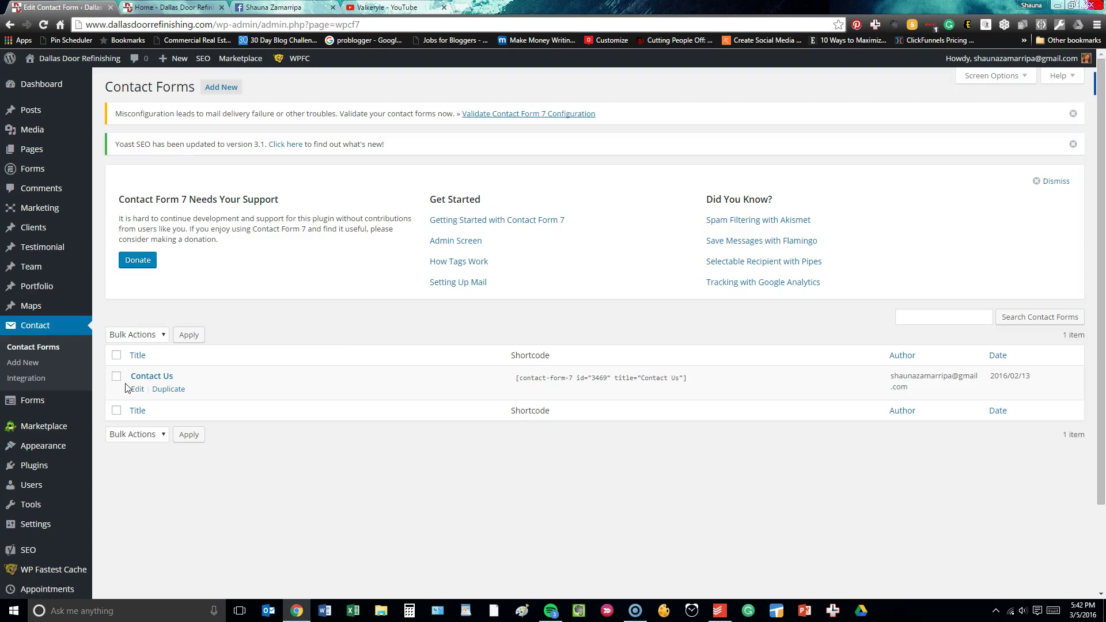
Open the Contact Us form's Mail settings.
click(136, 377)
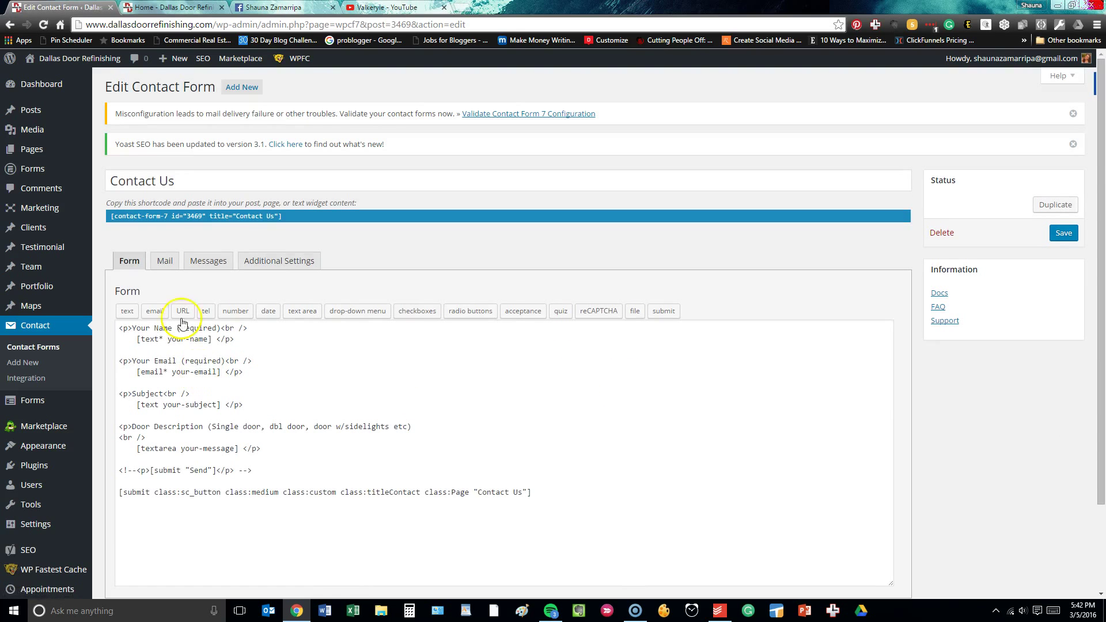
click(164, 260)
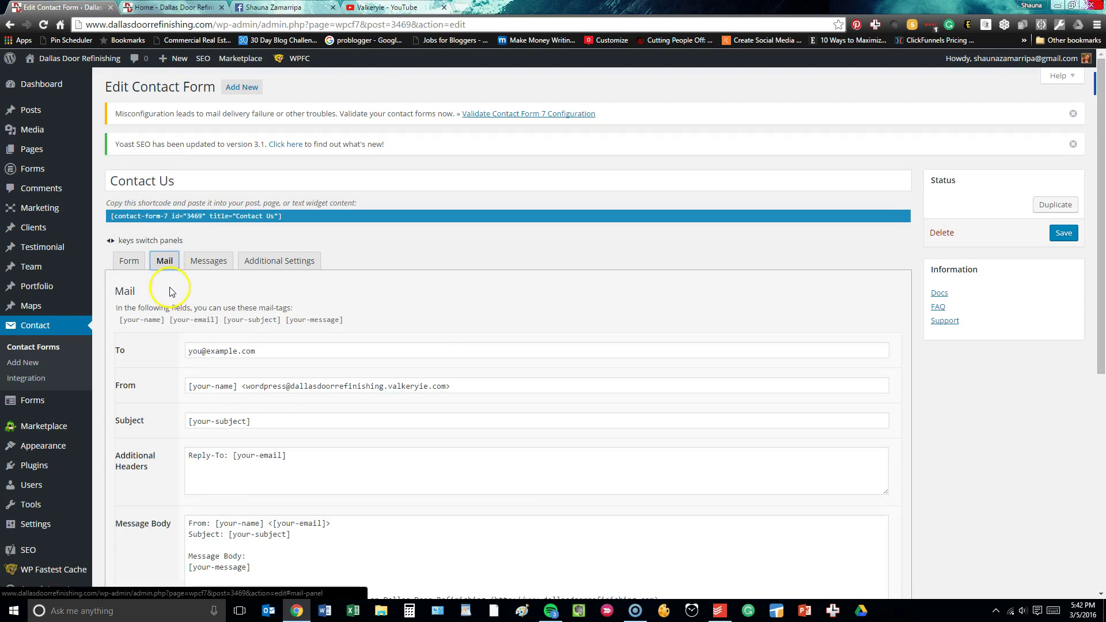
scroll(170, 288, down, 1)
Replace the Mail To recipient with the owner's e-mail address and save the form.
click(237, 292)
drag(237, 292, 187, 292)
scroll(144, 311, down, 5)
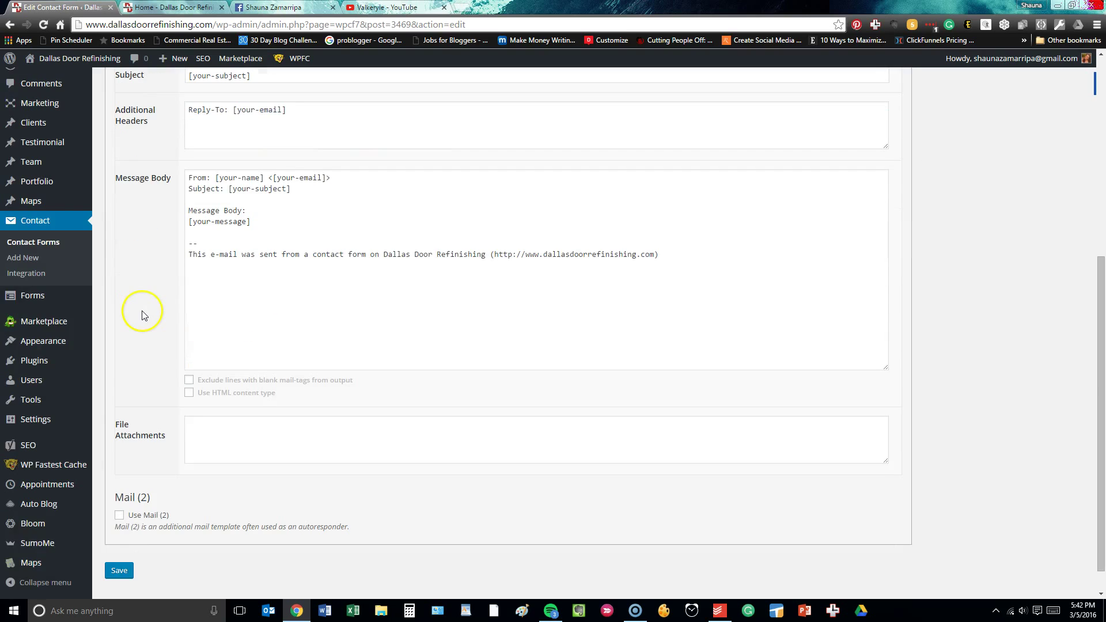
scroll(170, 301, up, 5)
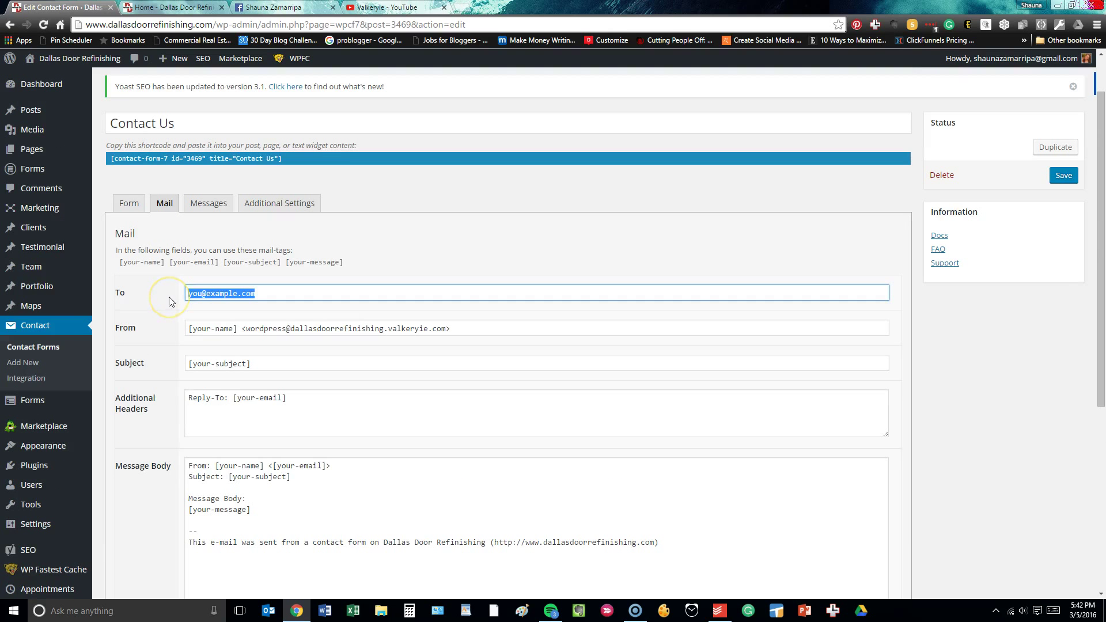
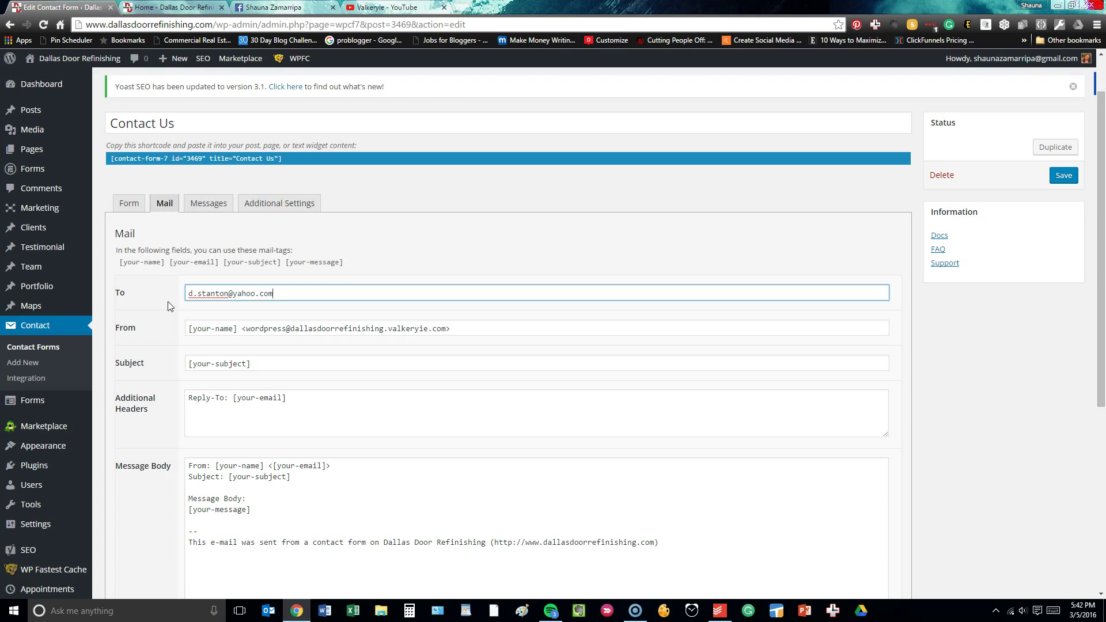
scroll(167, 404, down, 5)
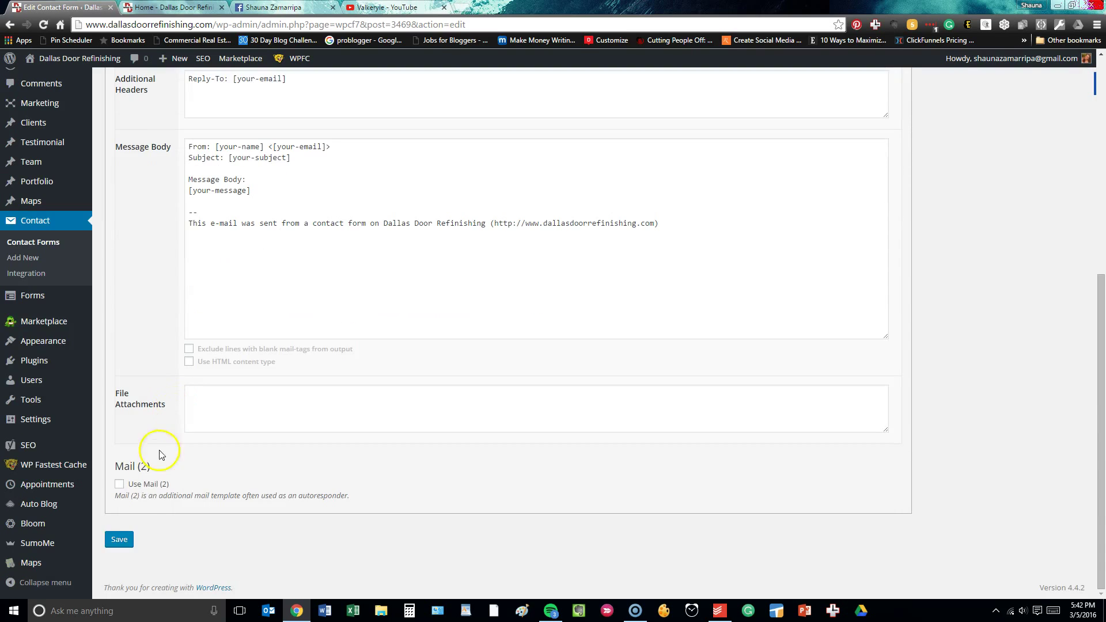
click(110, 545)
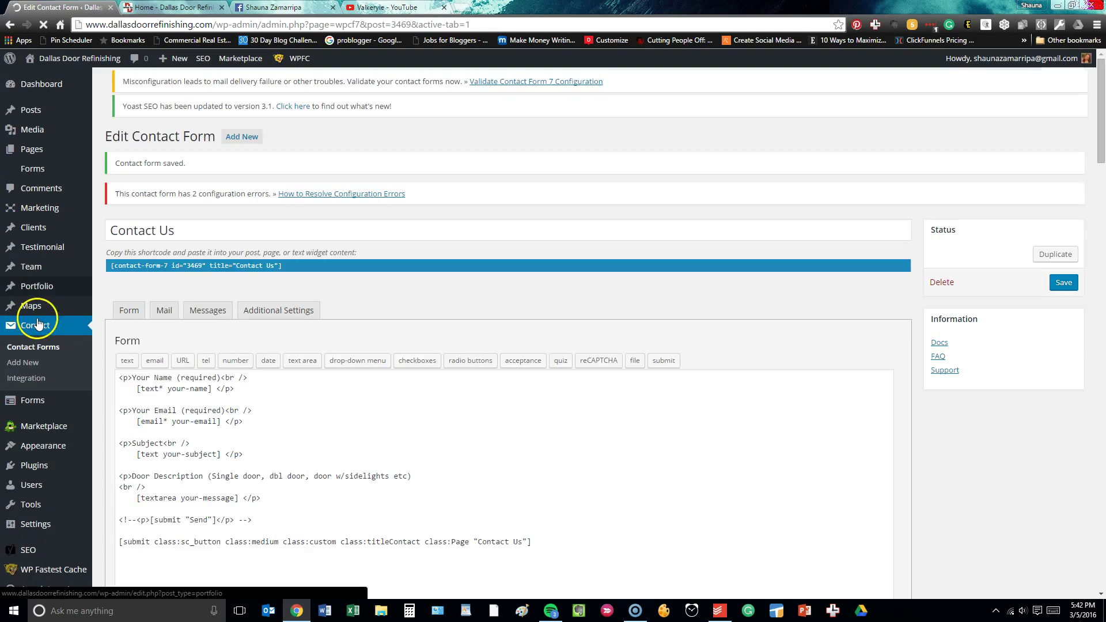
scroll(37, 320, down, 3)
mouse_move(58, 347)
scroll(59, 346, down, 3)
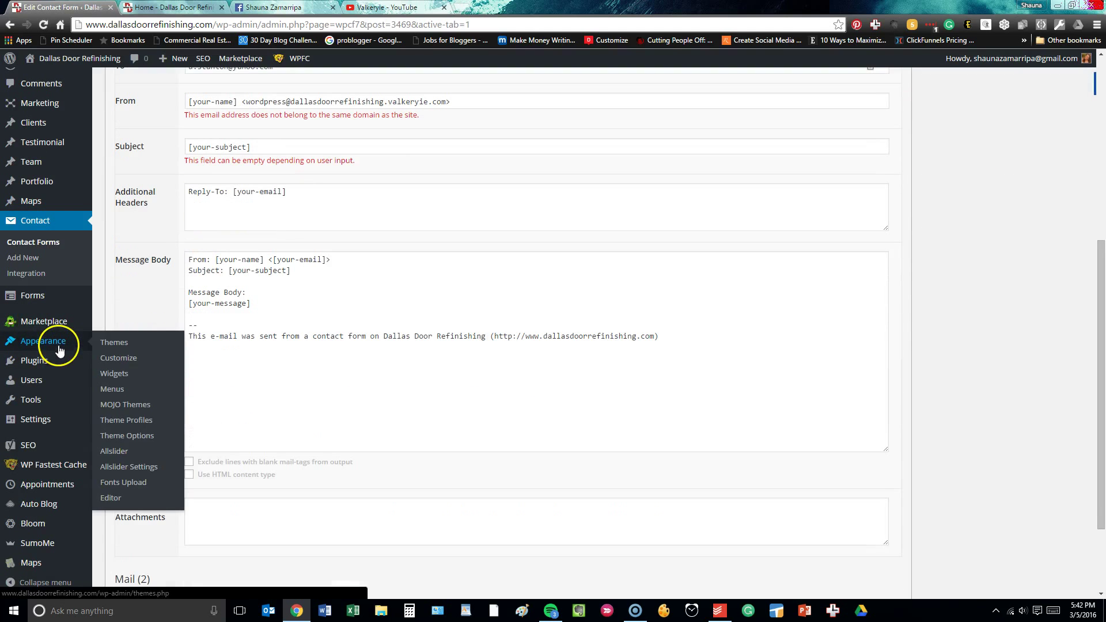
mouse_move(50, 453)
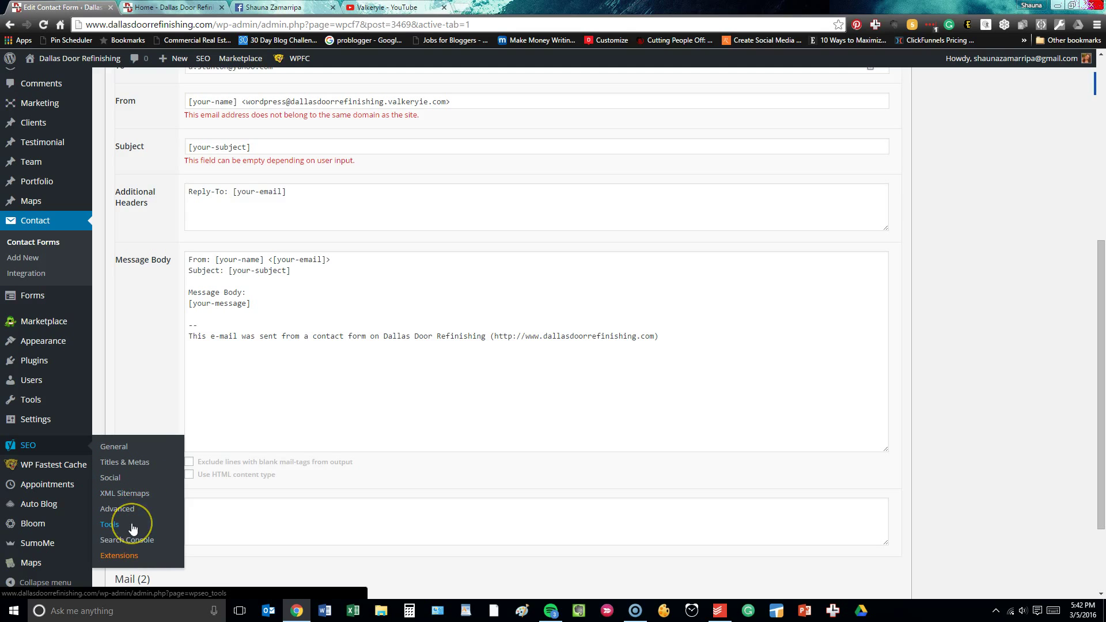
scroll(133, 529, down, 1)
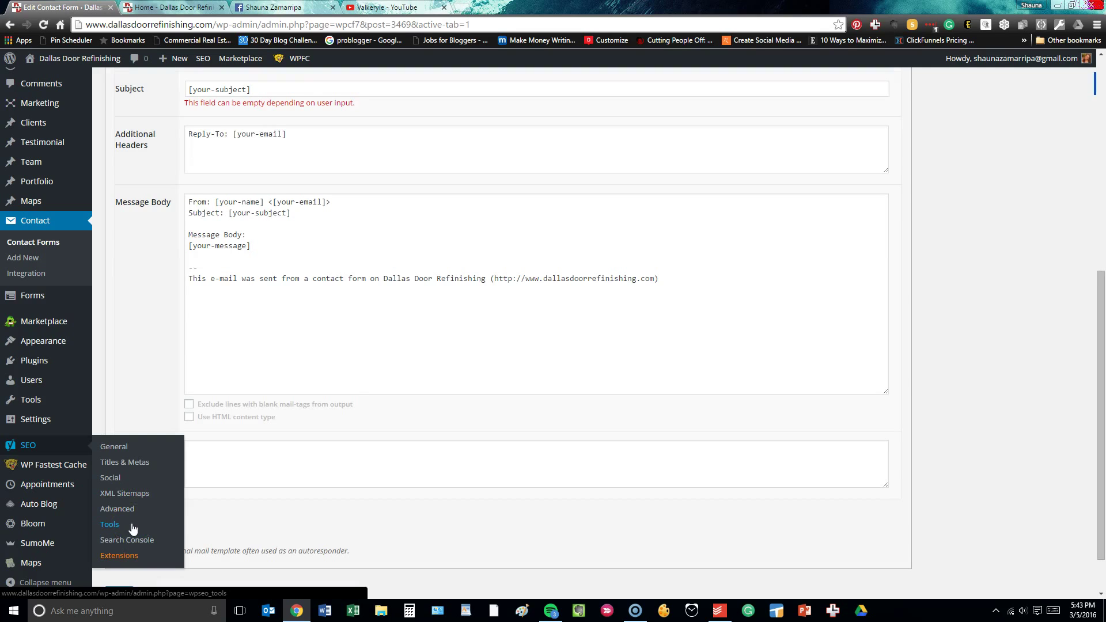
Review WP Fastest Cache settings: caching, preload, minify, combine, Gzip and browser caching enabled.
click(53, 469)
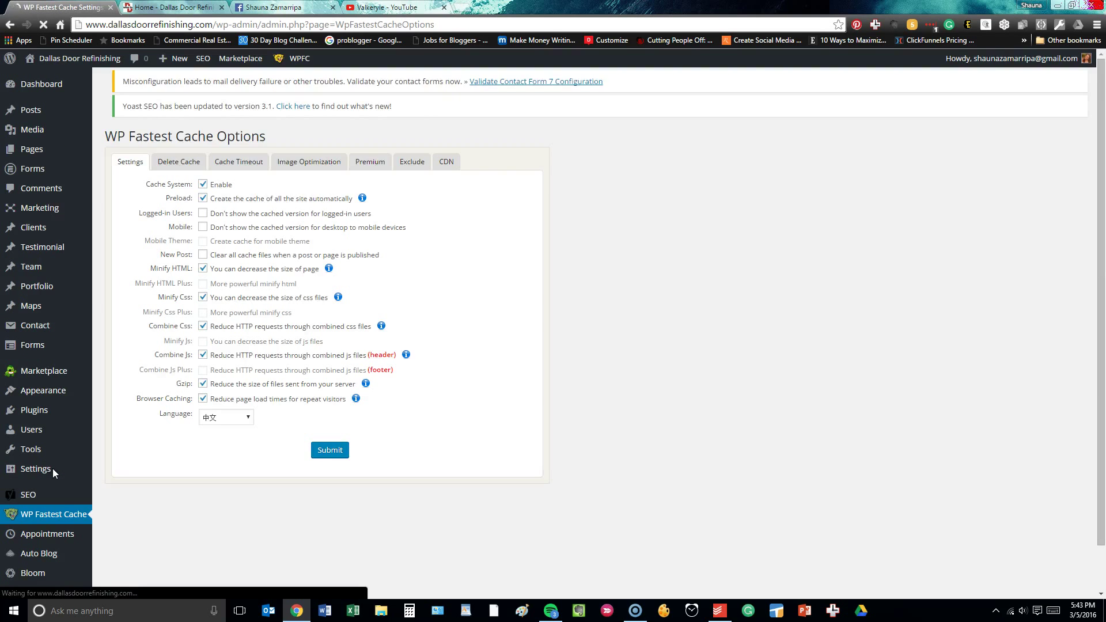
scroll(252, 271, down, 1)
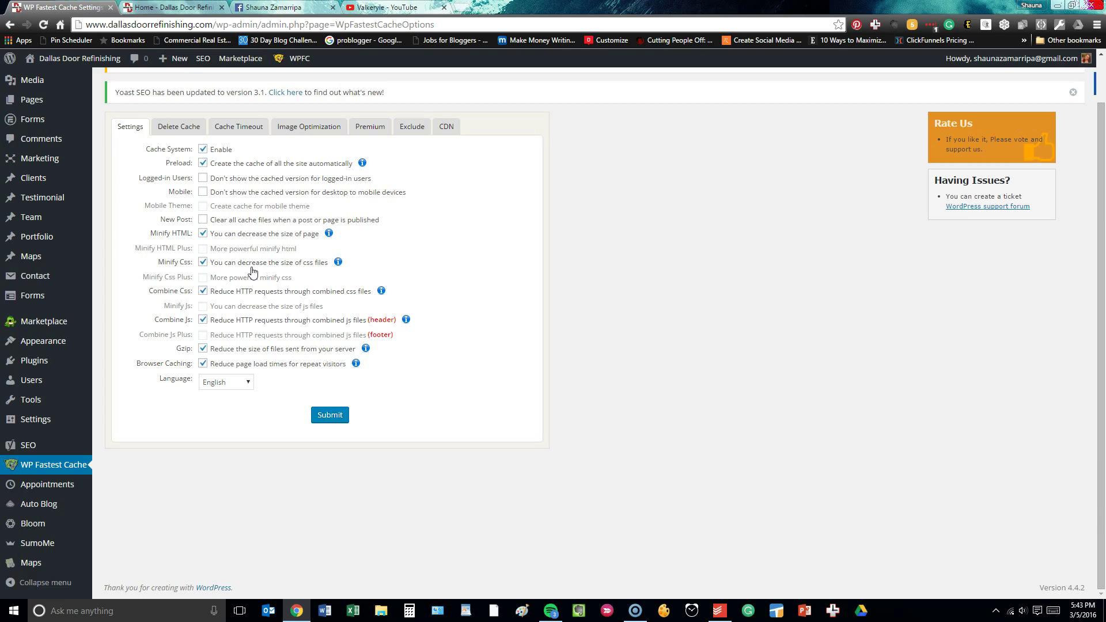
click(254, 274)
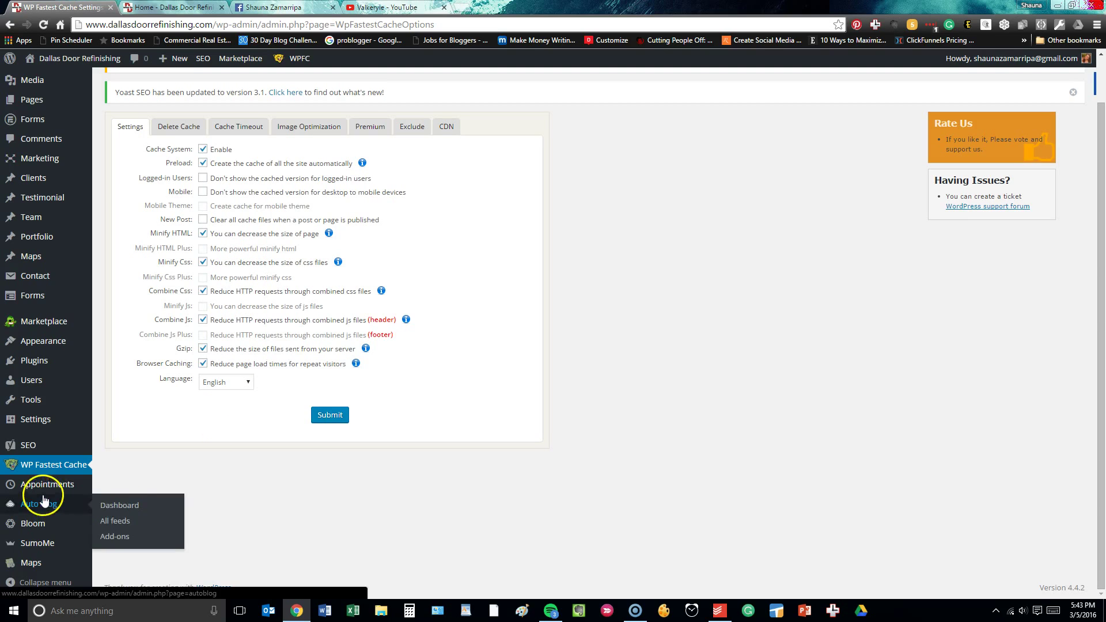
Show the Appointments list with the single confirmed Free Estimate booking.
mouse_move(45, 493)
click(119, 480)
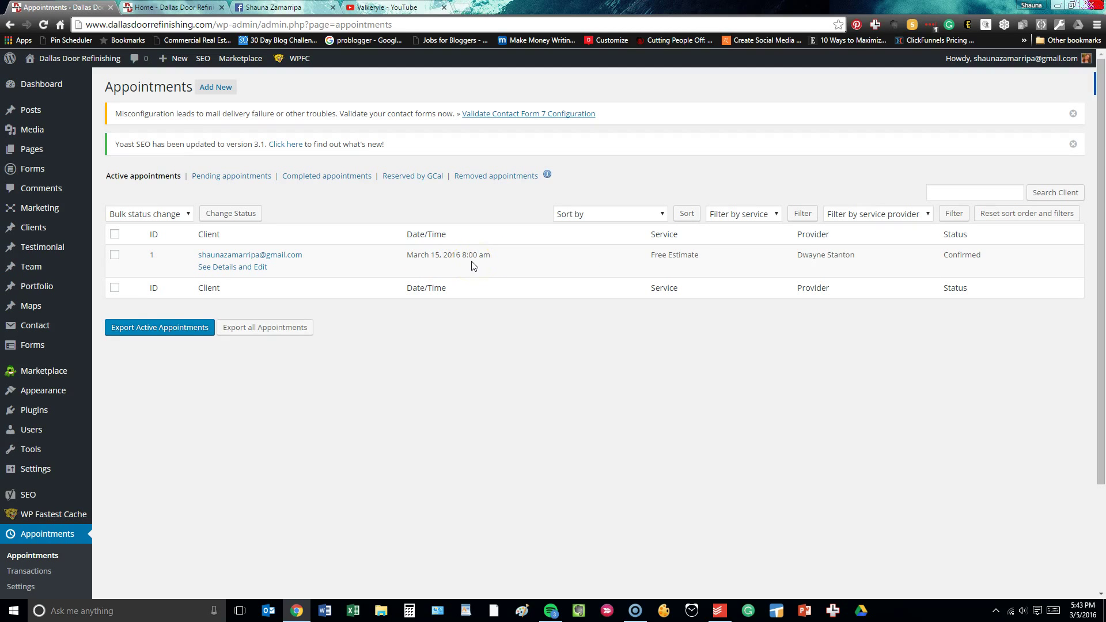
scroll(452, 291, down, 3)
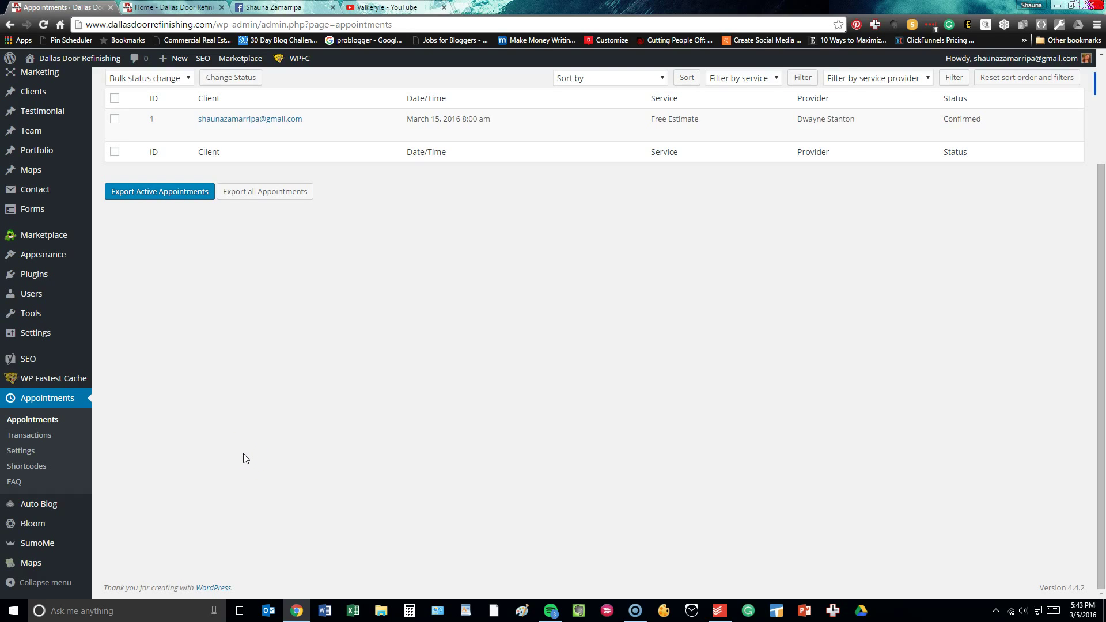
Check the Auto Blog Dashboard chart of 20 items imported from Homely Thoughts.
mouse_move(25, 510)
click(124, 506)
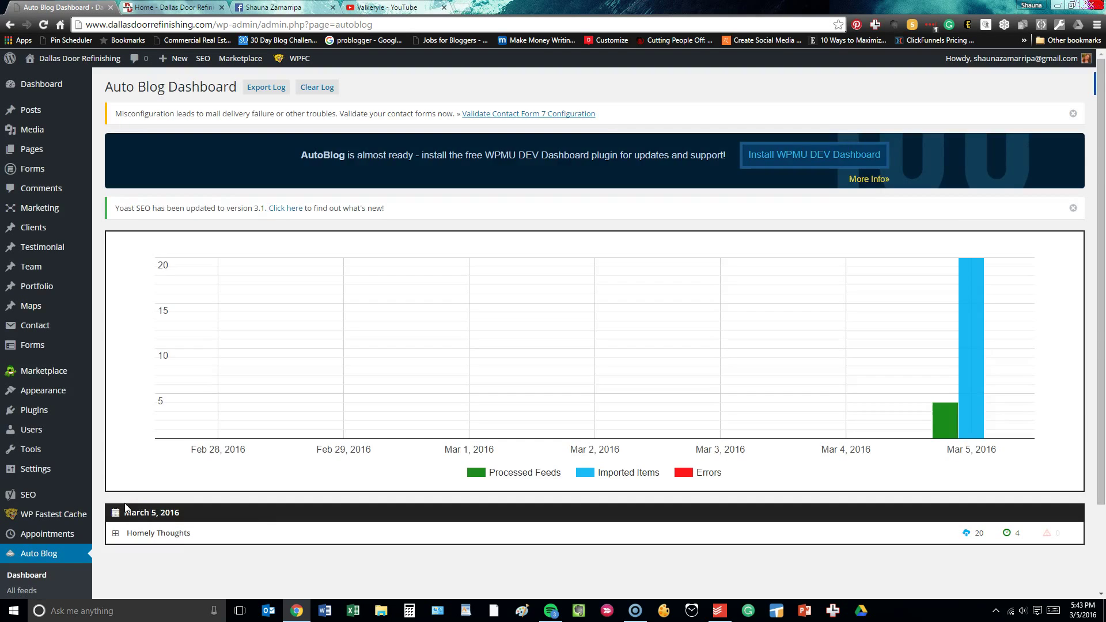
scroll(126, 511, down, 3)
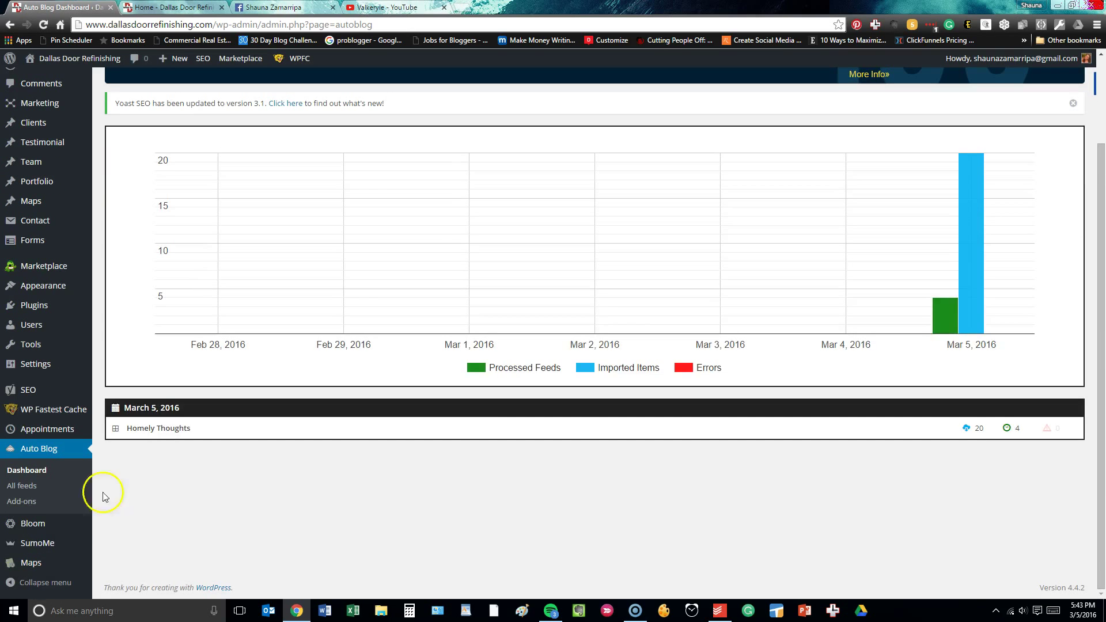
Show the Auto Blog feeds list containing the Homely Thoughts feed for Posts.
click(34, 489)
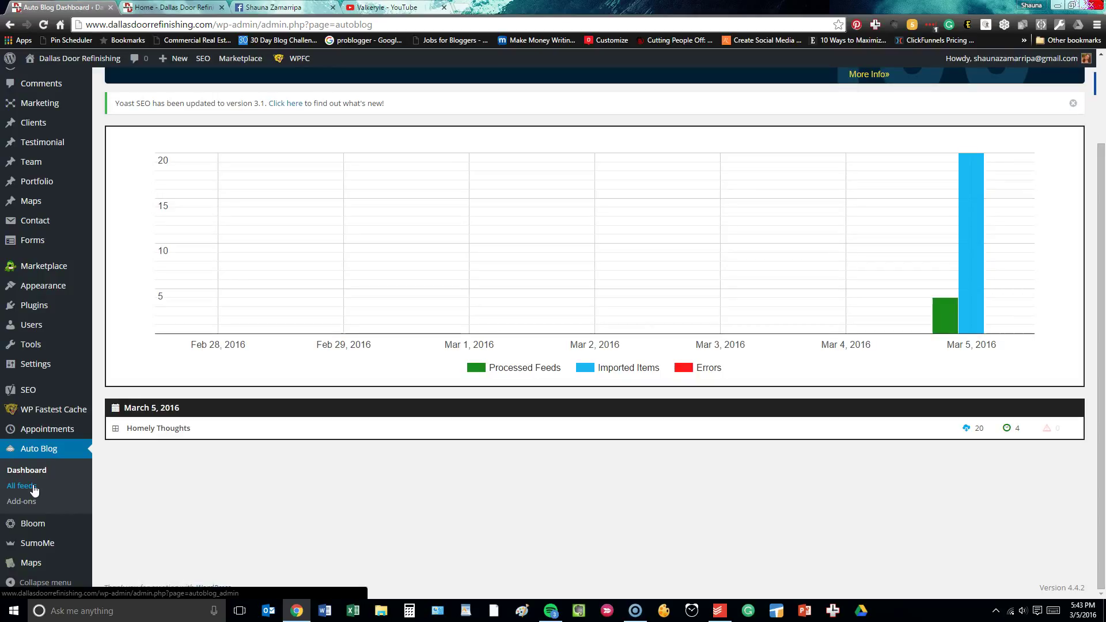
click(34, 488)
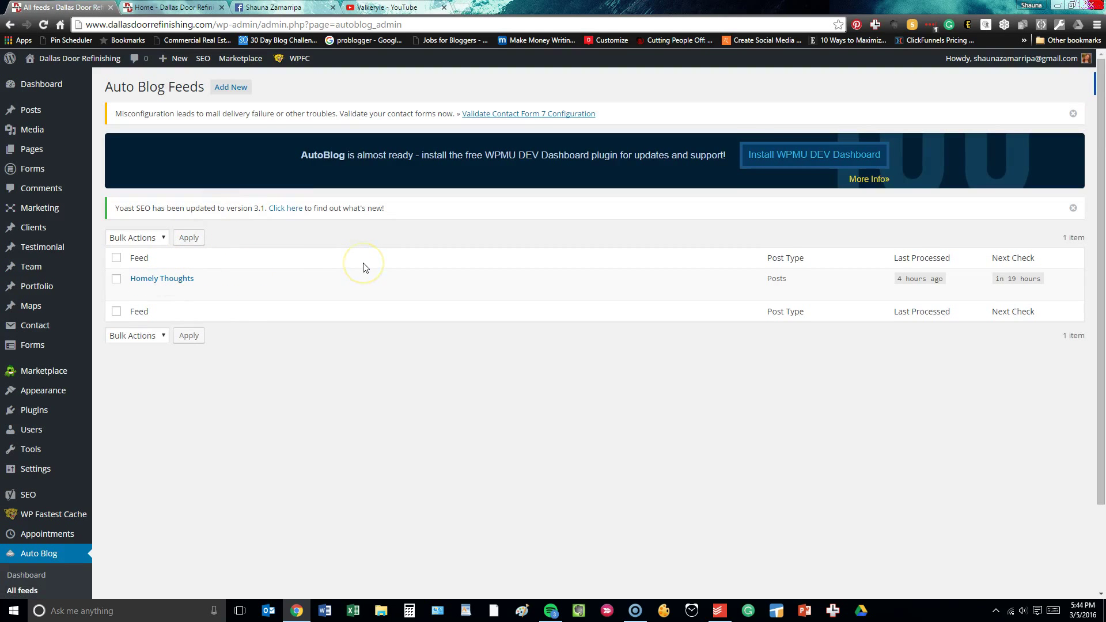
scroll(34, 410, down, 2)
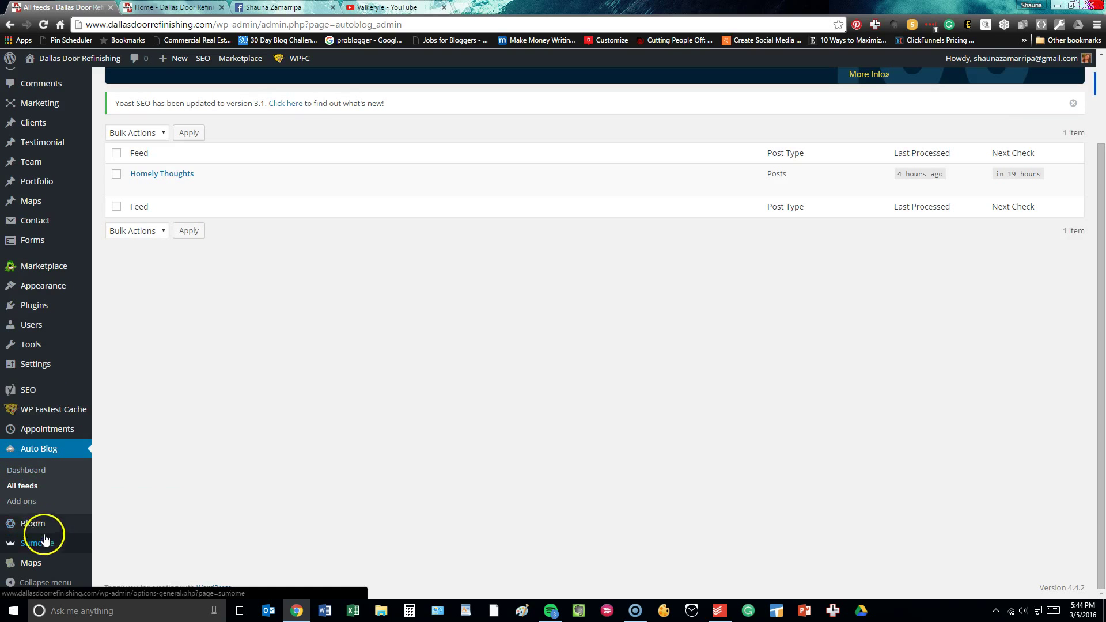
mouse_move(25, 529)
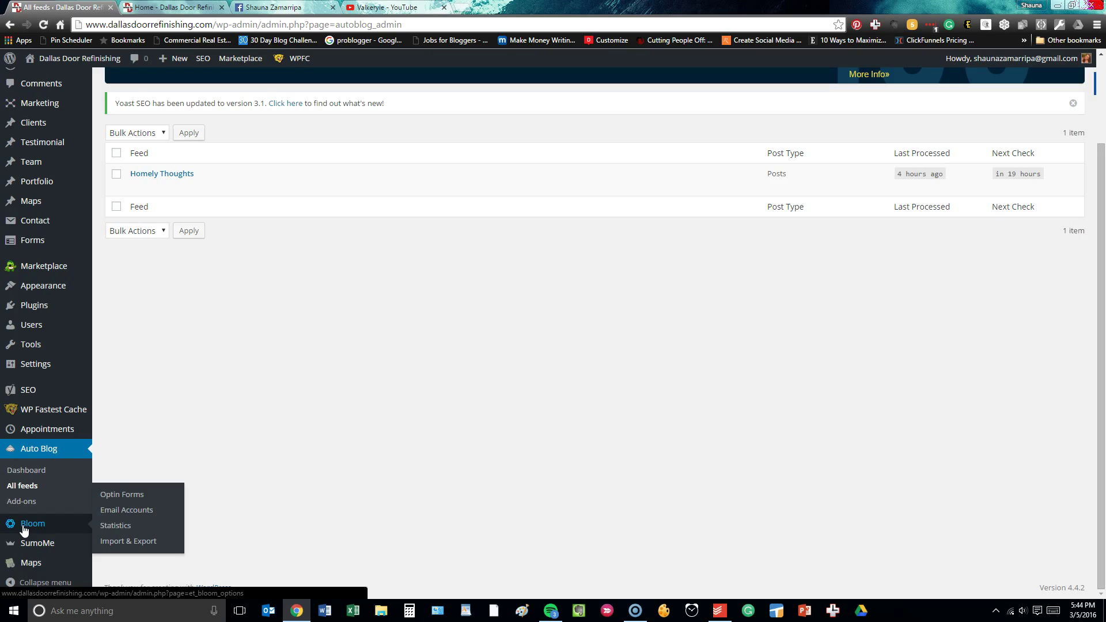
Review Bloom's Below Post, Widget and Pop Up optins with their impressions and conversions.
click(115, 493)
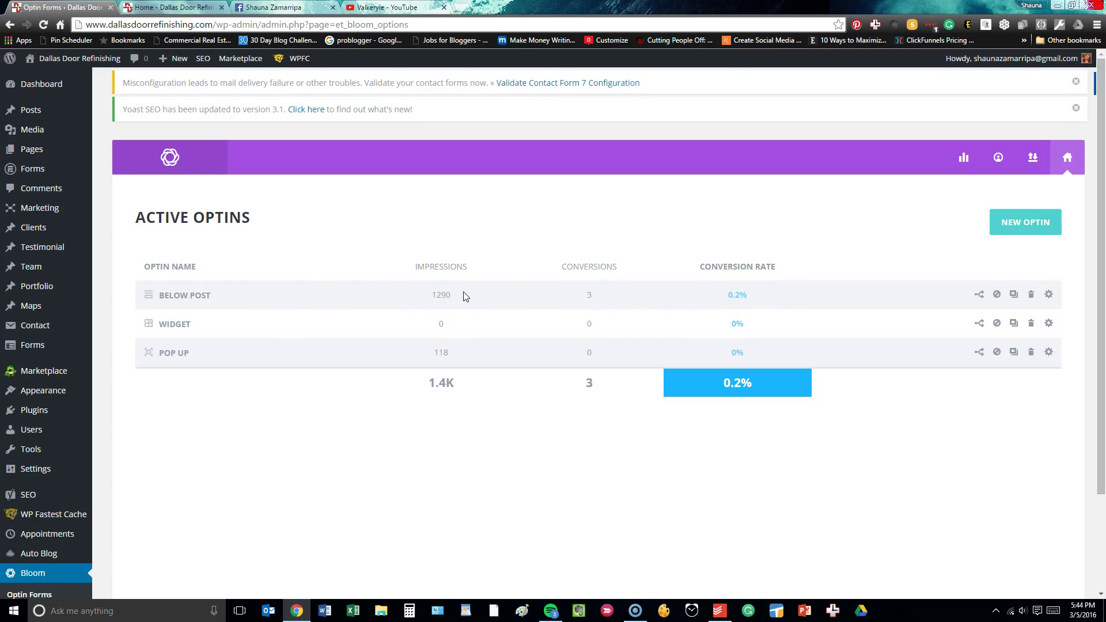
scroll(115, 412, down, 2)
mouse_move(82, 431)
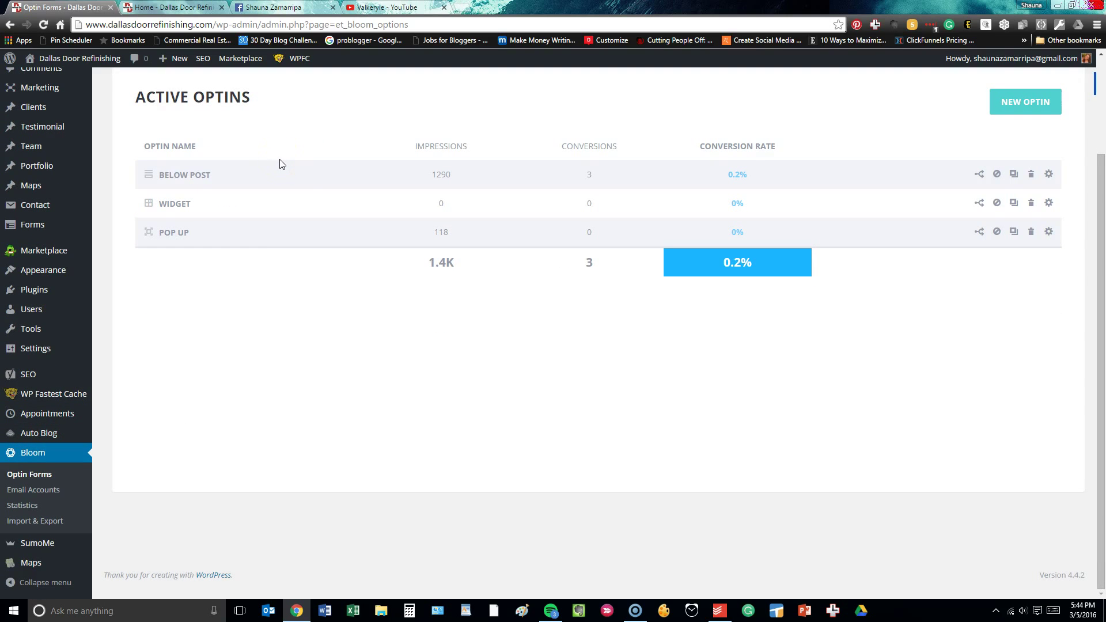
click(275, 178)
Log in to SumoMe with the account e-mail and password.
click(40, 544)
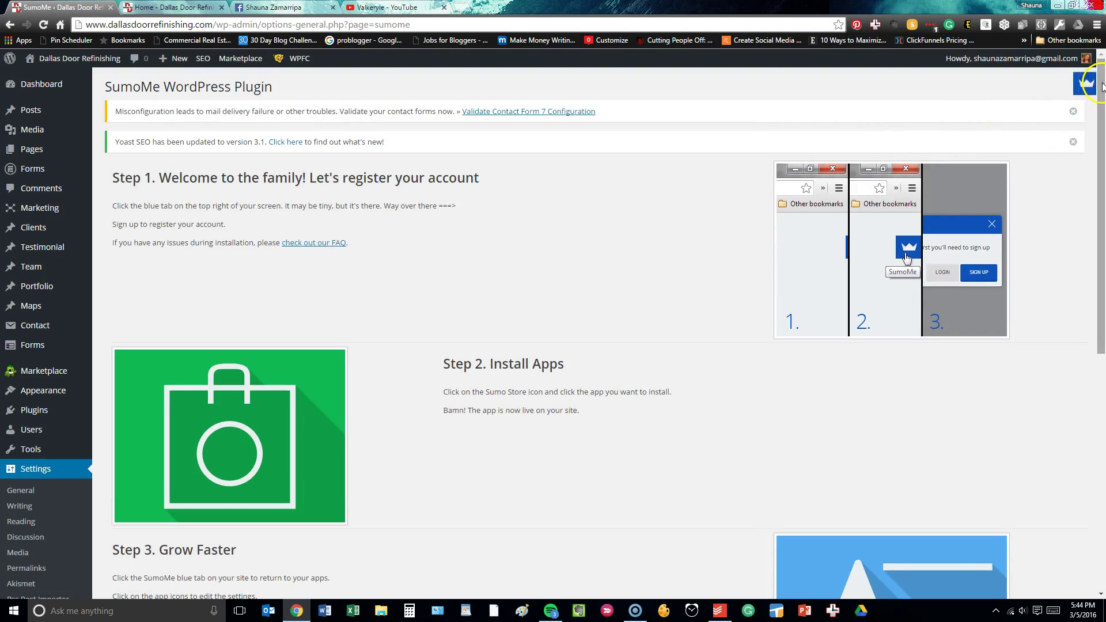
click(1086, 87)
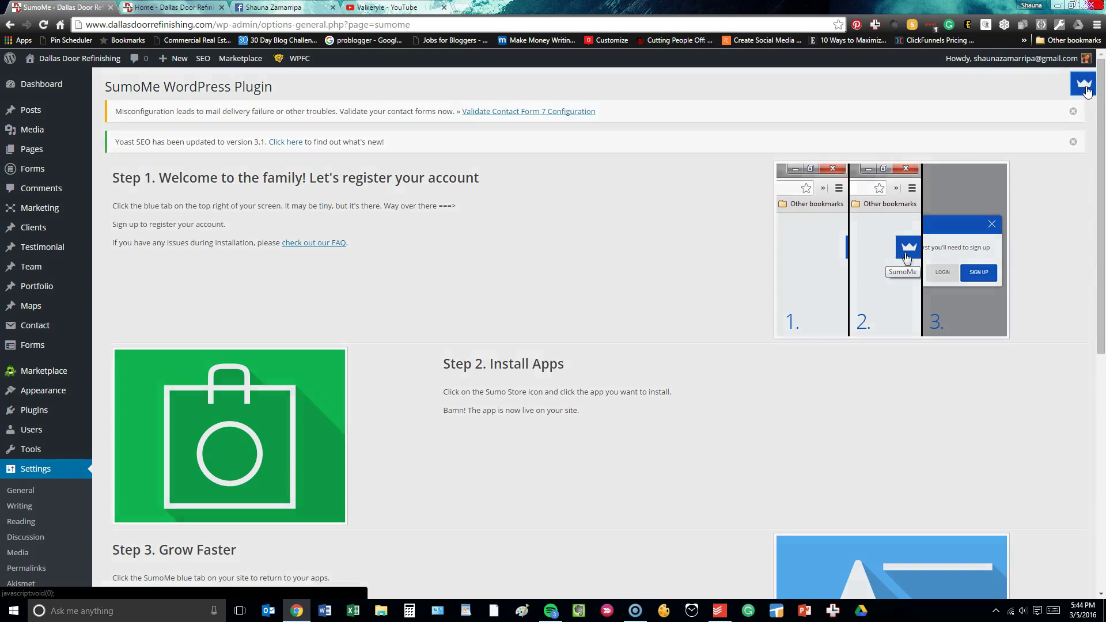
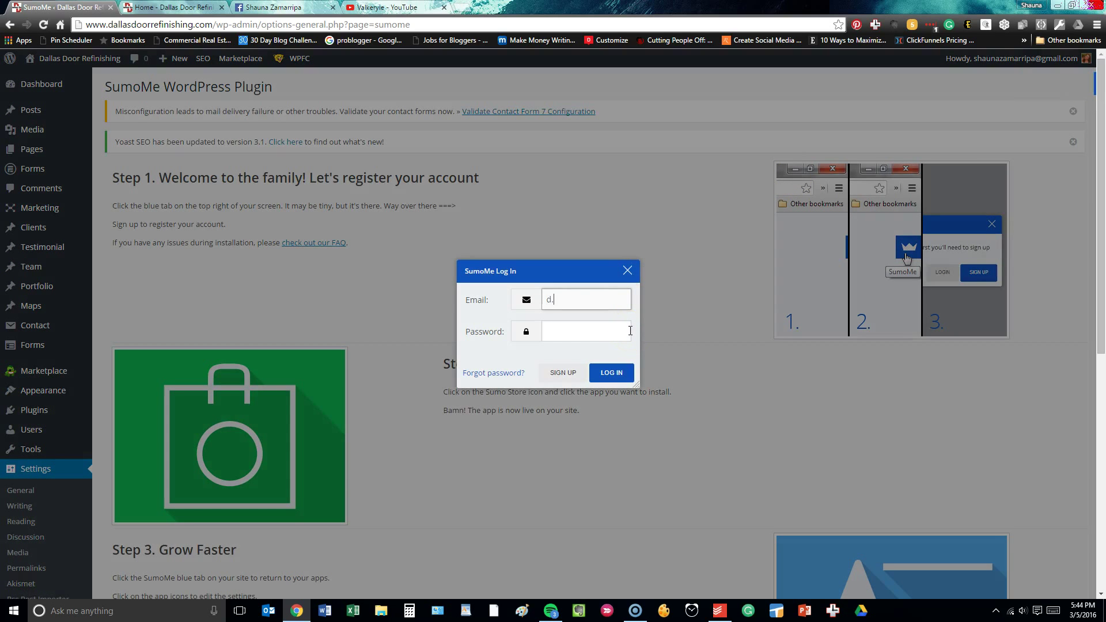
key(Tab)
text(*)
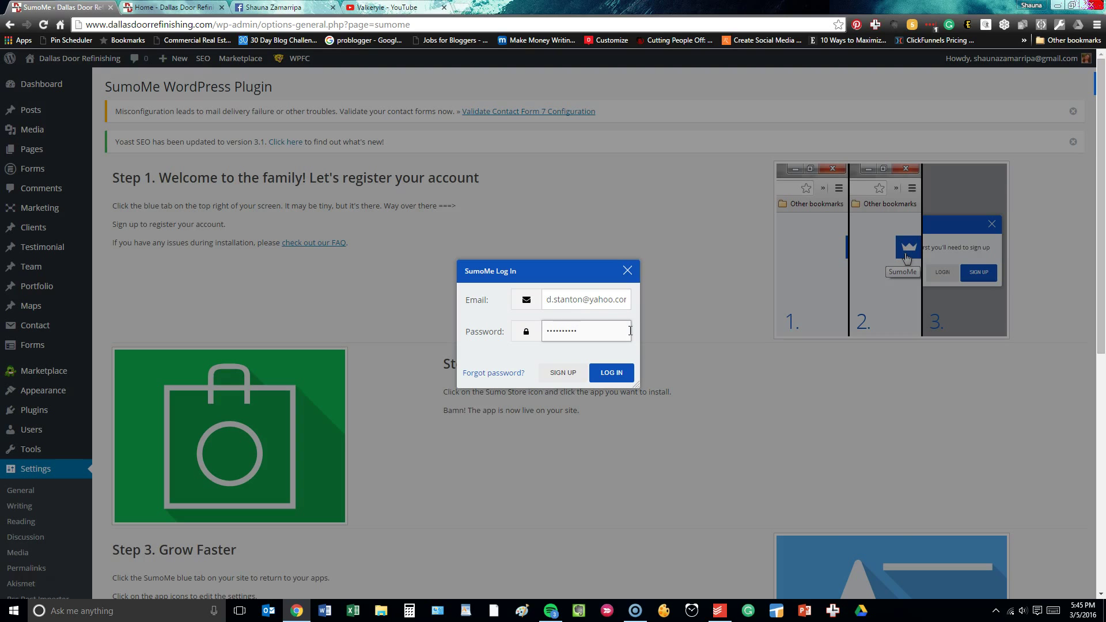
key(Return)
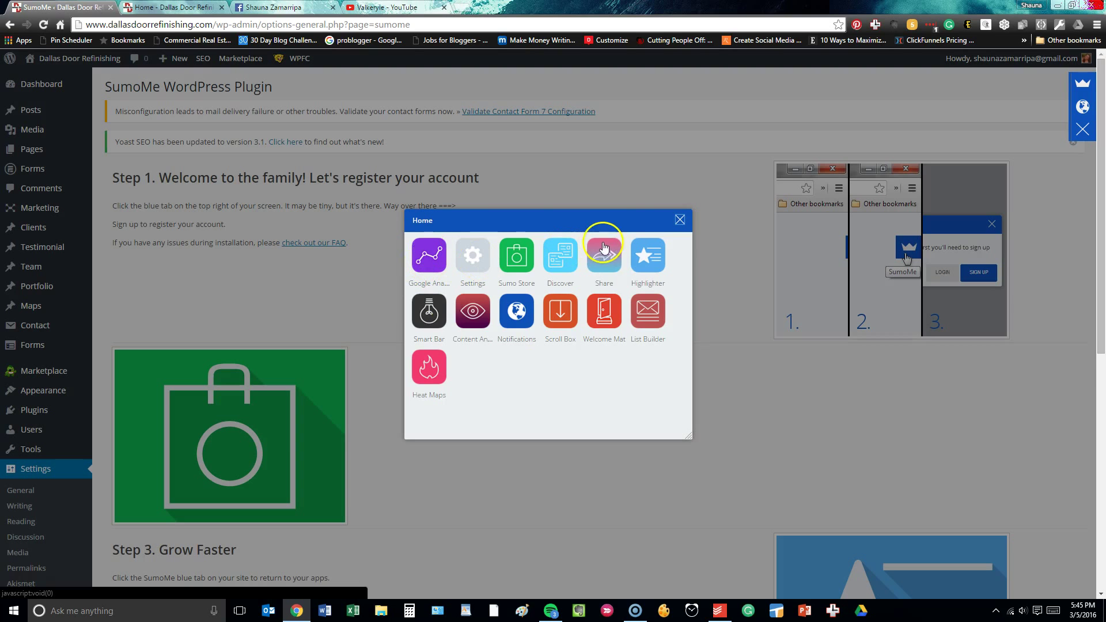
Start connecting Google Analytics in SumoMe, then cancel the permission request and close the panel.
click(427, 252)
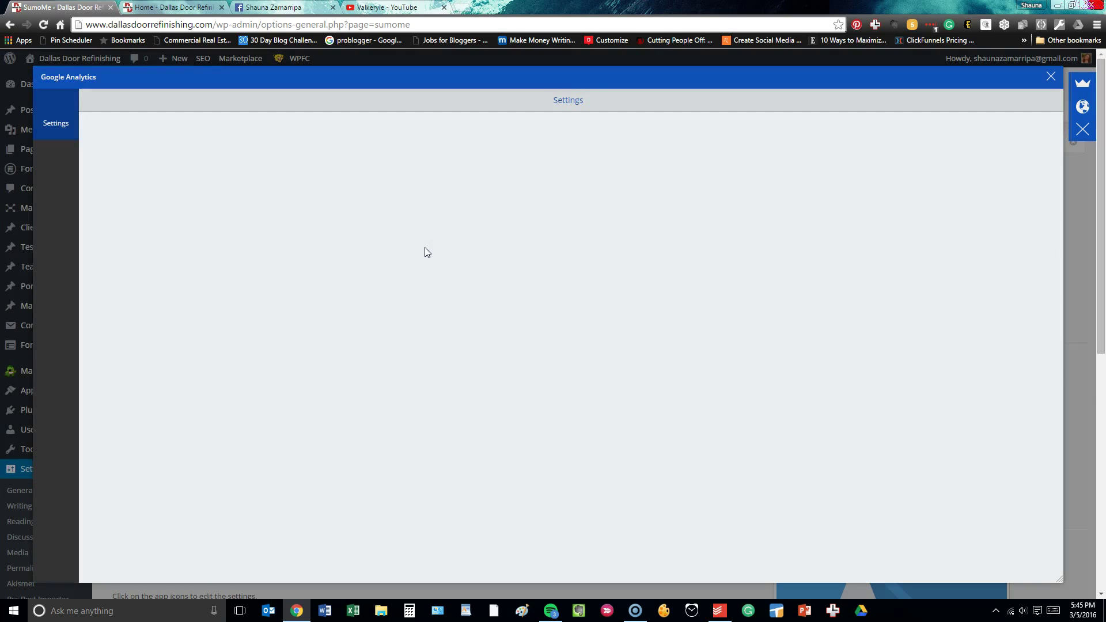
click(571, 153)
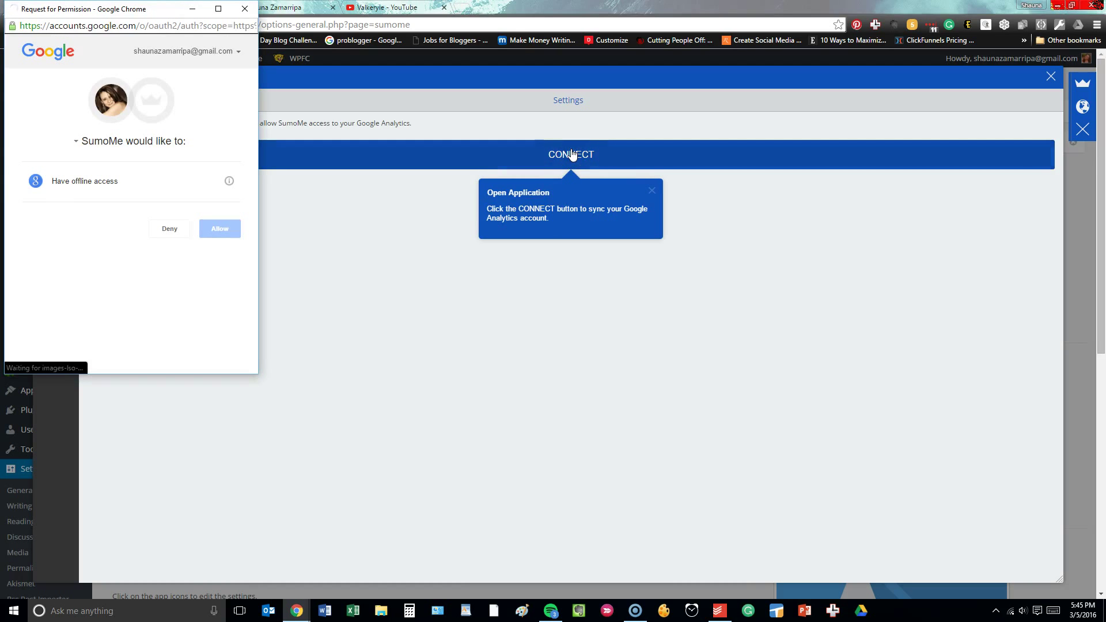
click(242, 10)
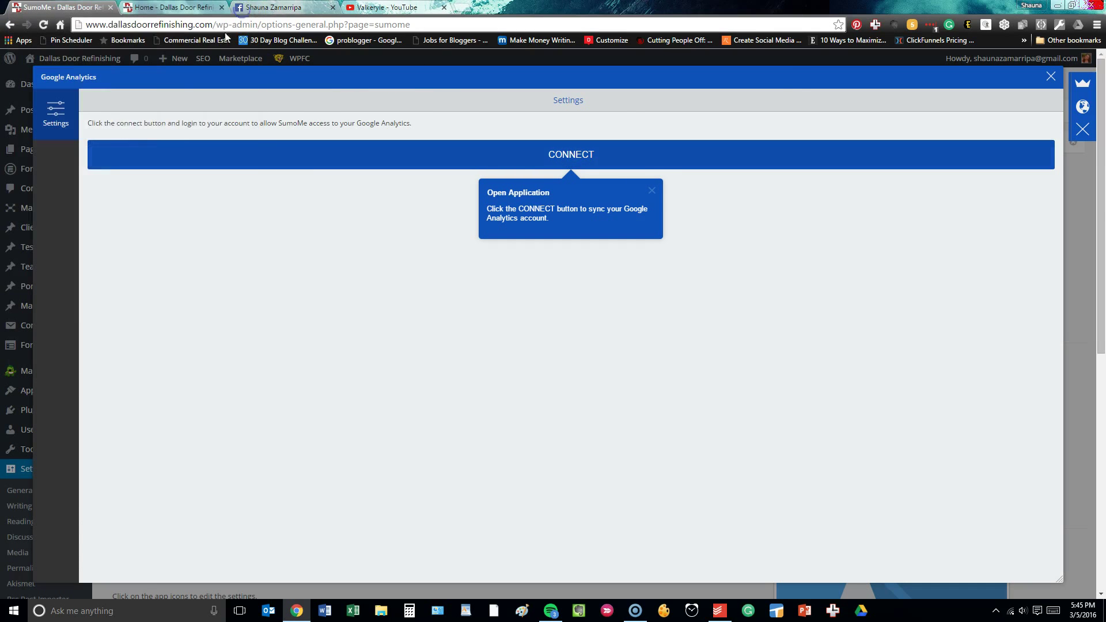
click(1051, 81)
Close the SumoMe notifications and return to the SumoMe apps home panel.
click(1083, 107)
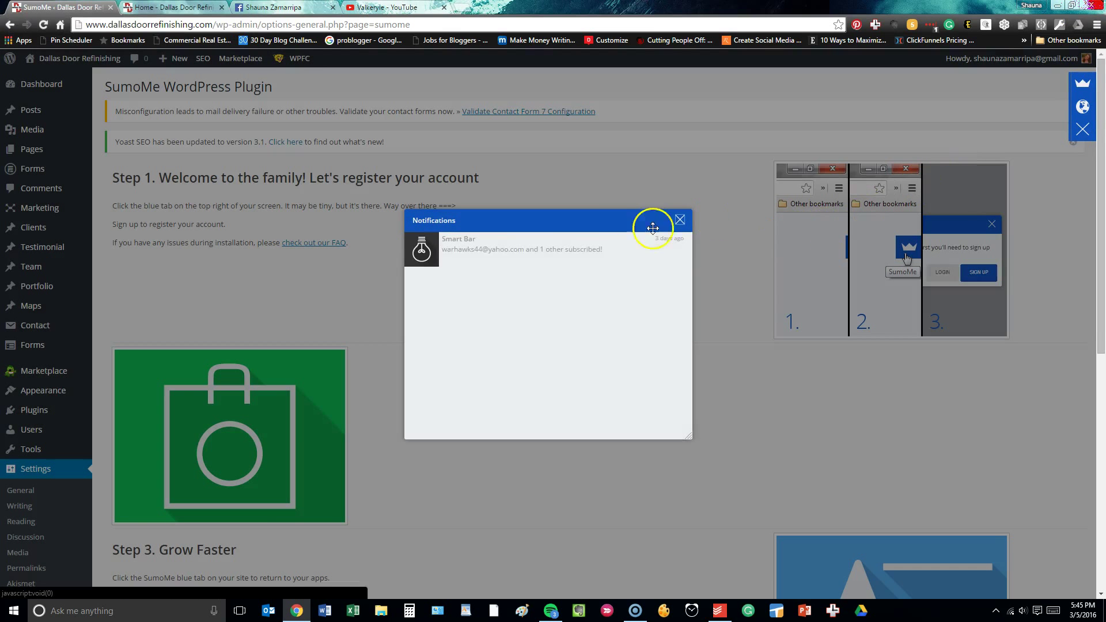
click(679, 217)
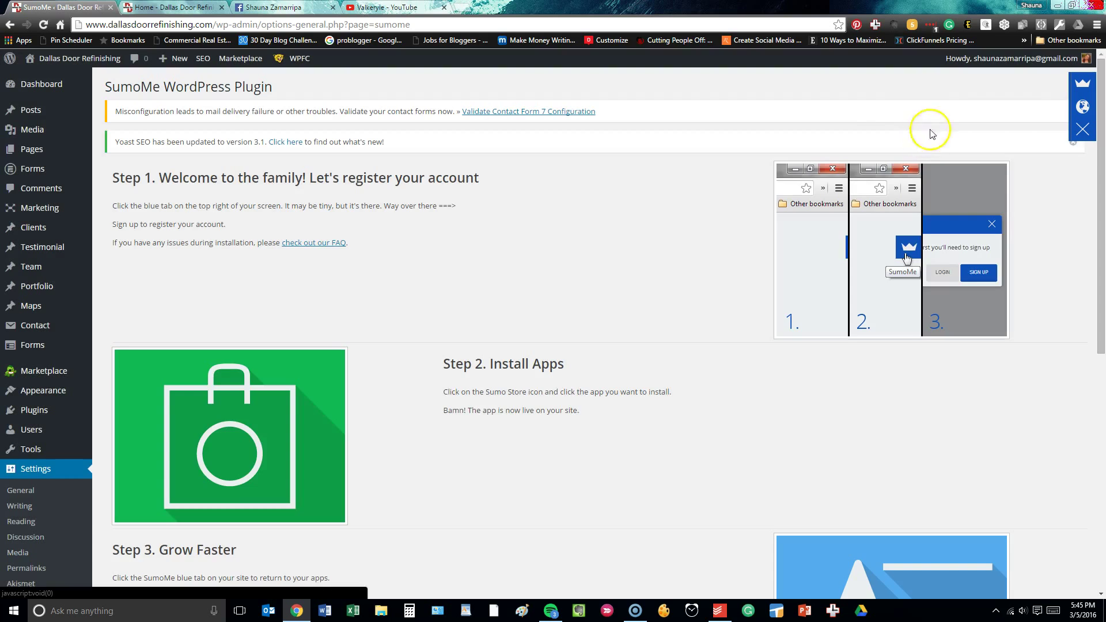
click(1088, 93)
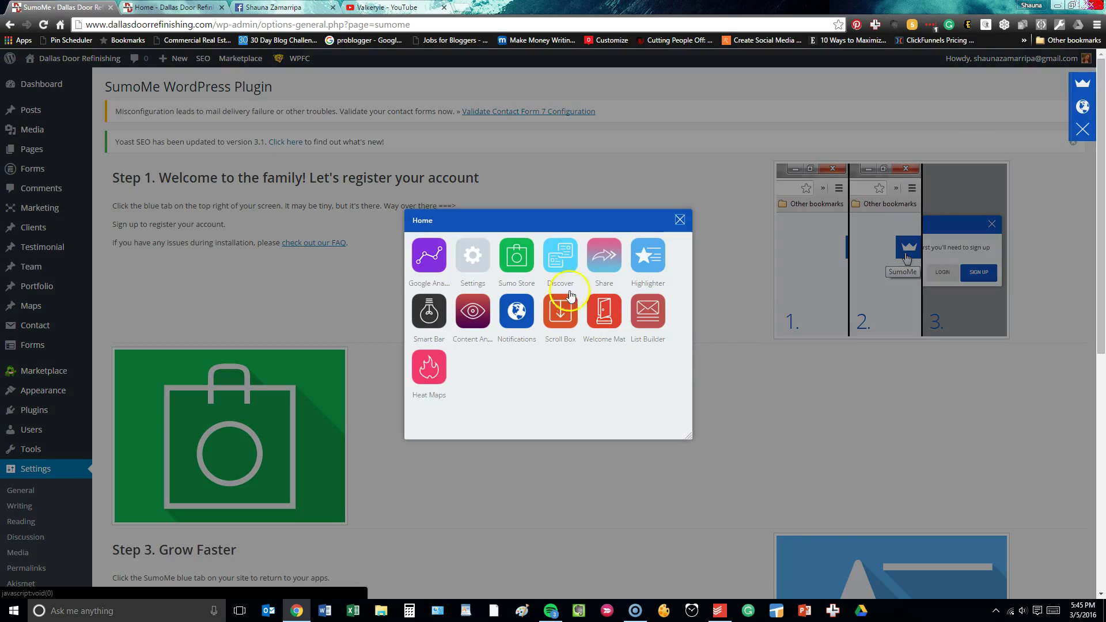
Open SumoMe's Discover app from the apps grid and scroll through its first page.
click(570, 295)
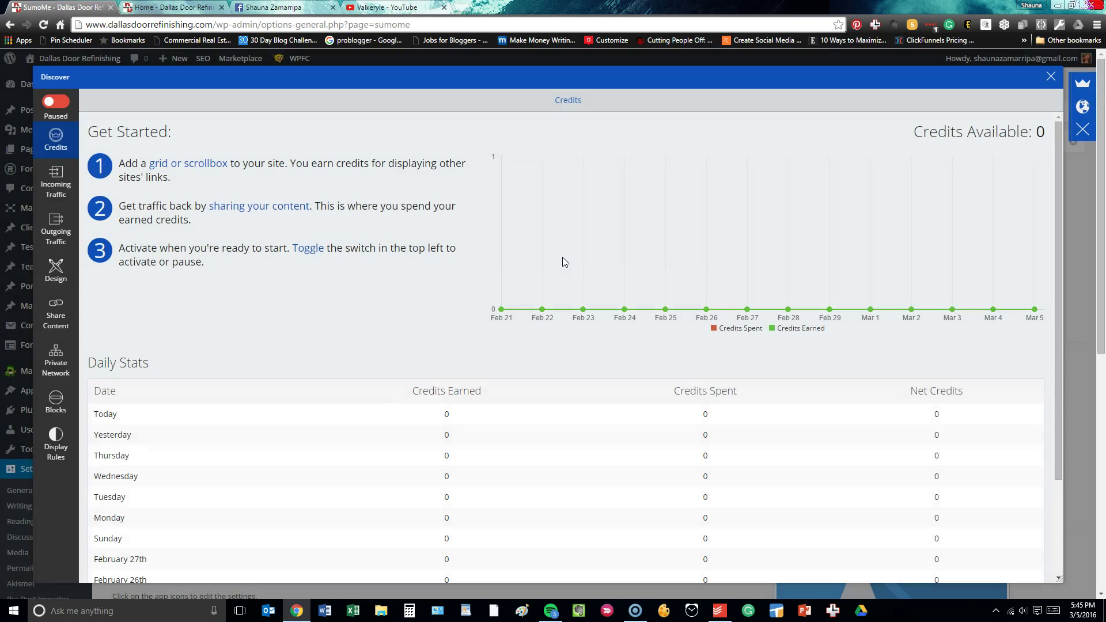
click(281, 338)
scroll(281, 337, down, 5)
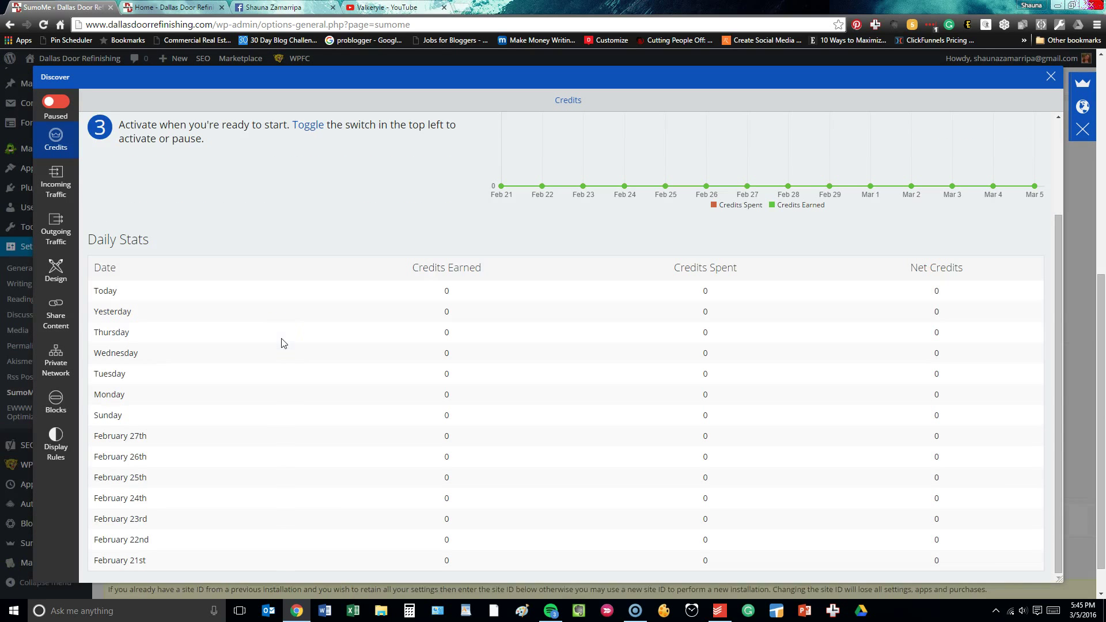
scroll(282, 343, up, 5)
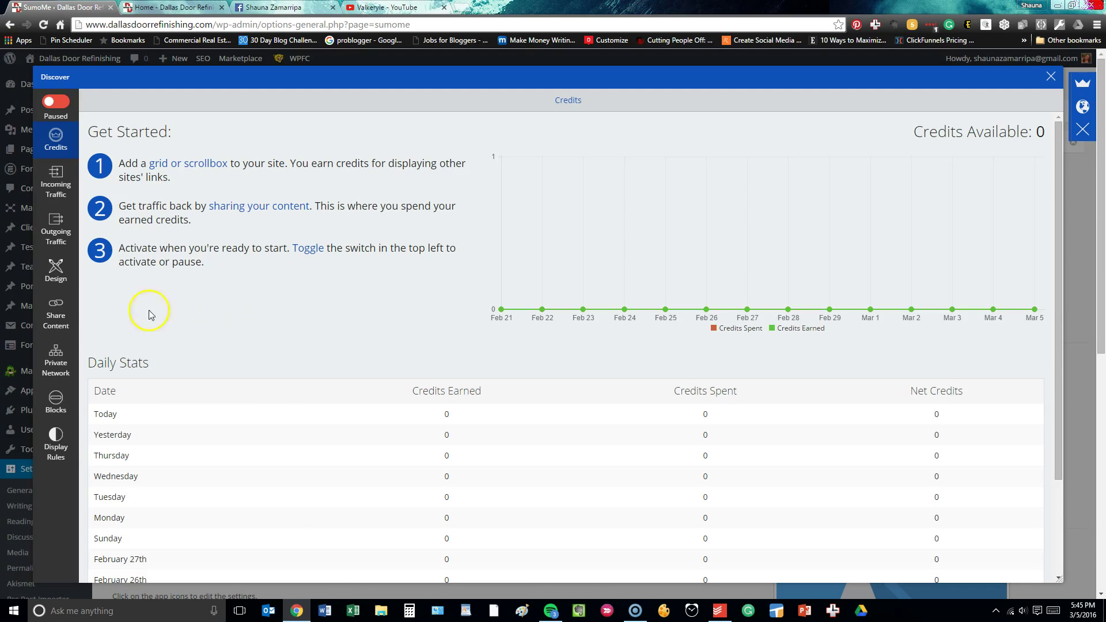
Browse Discover's Share Content, Outgoing Traffic and Incoming Traffic pages, ending on Credits with 0 available.
click(65, 325)
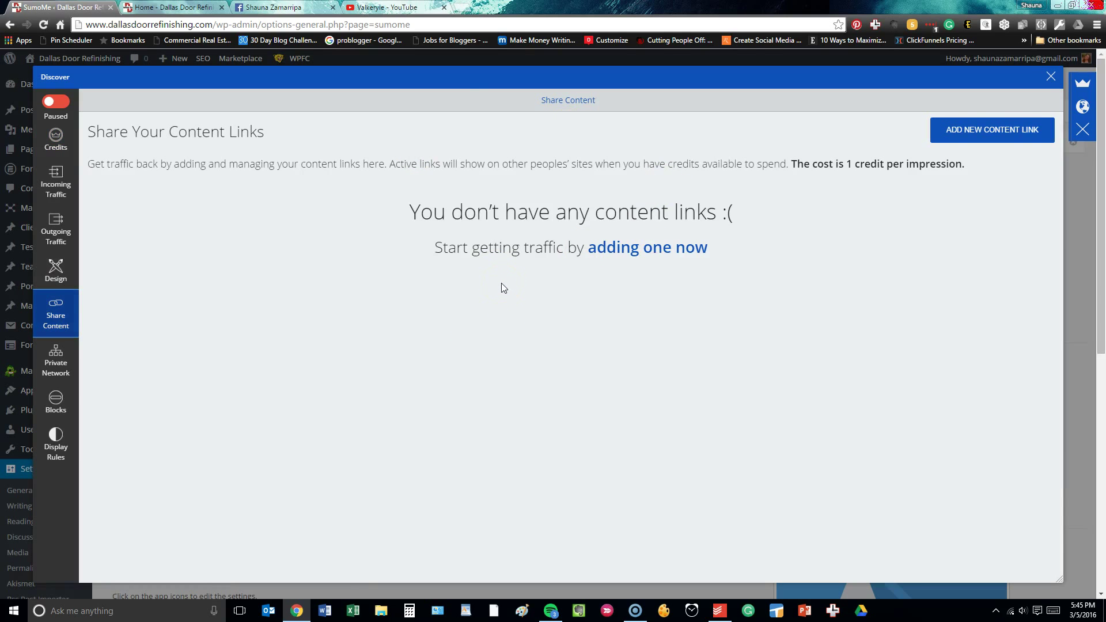
click(56, 232)
click(56, 188)
click(56, 141)
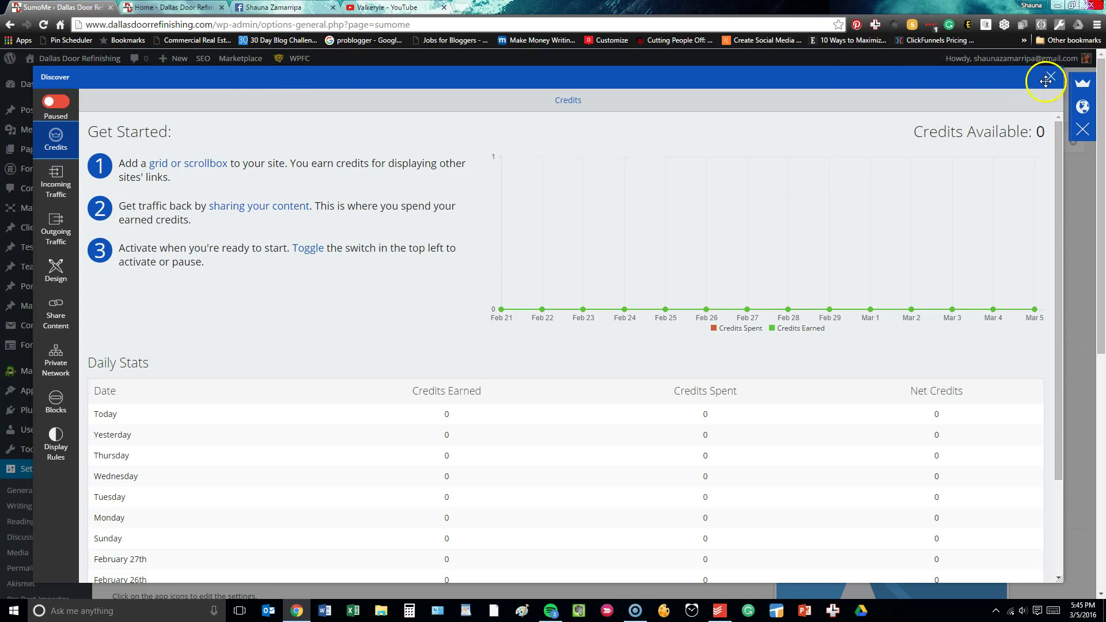
Review the SumoMe Share app's 7 total clicks and Top Pages, then close it.
click(1078, 86)
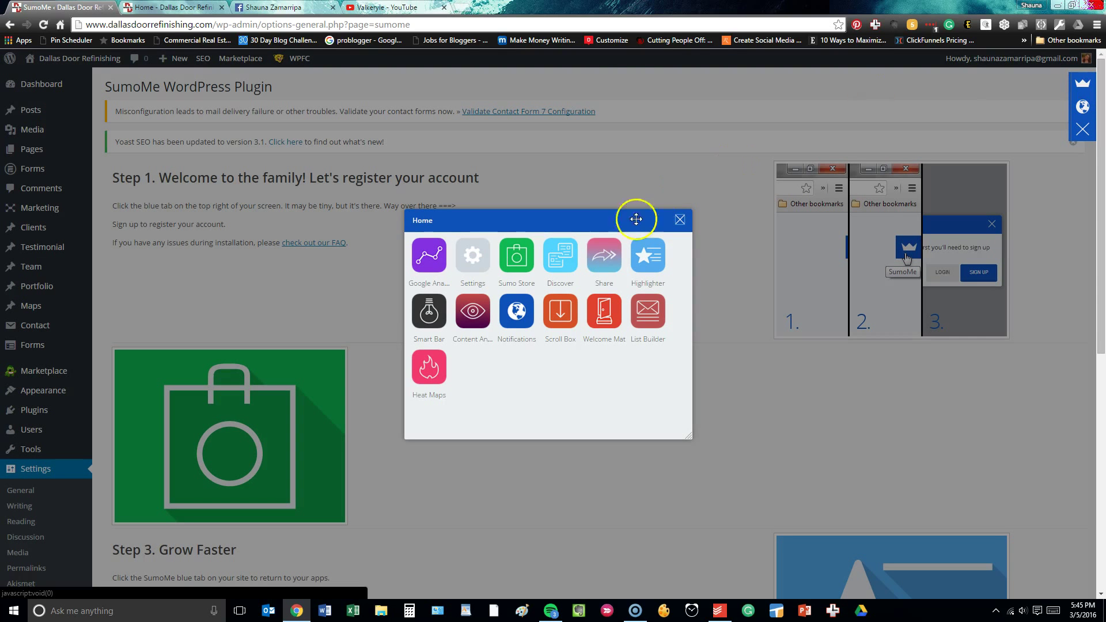
click(618, 259)
scroll(369, 328, down, 2)
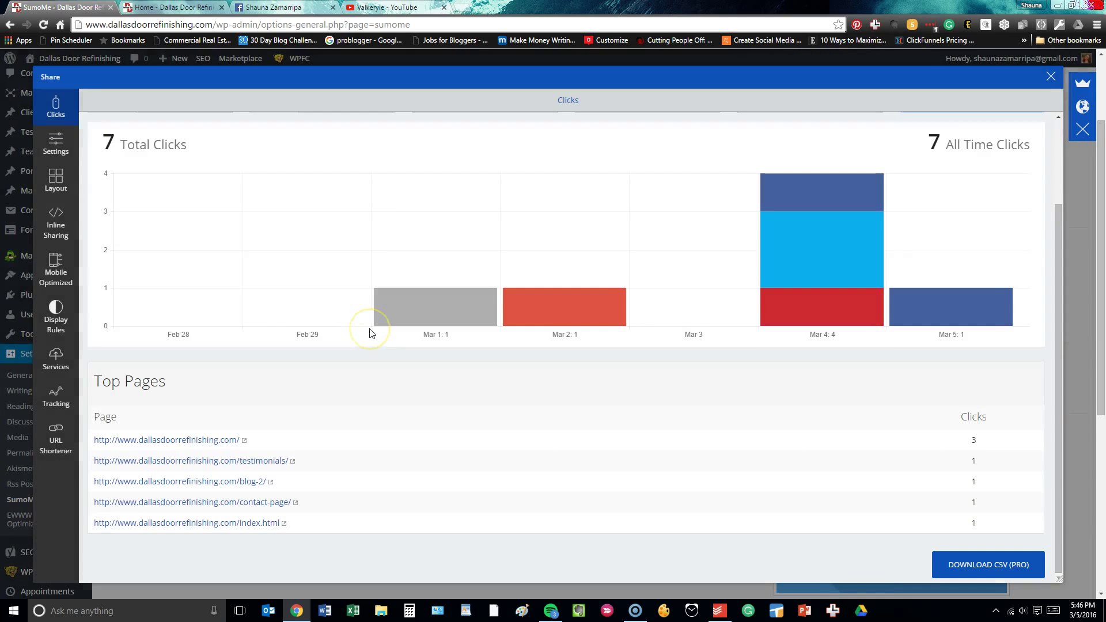
scroll(372, 331, up, 2)
mouse_move(852, 420)
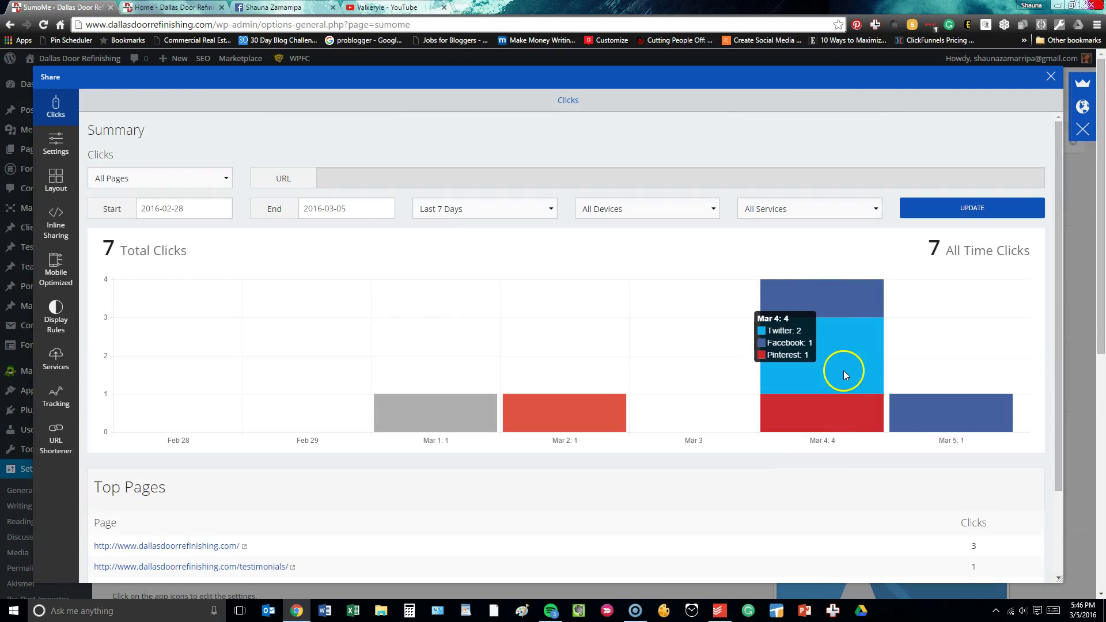
scroll(748, 413, down, 2)
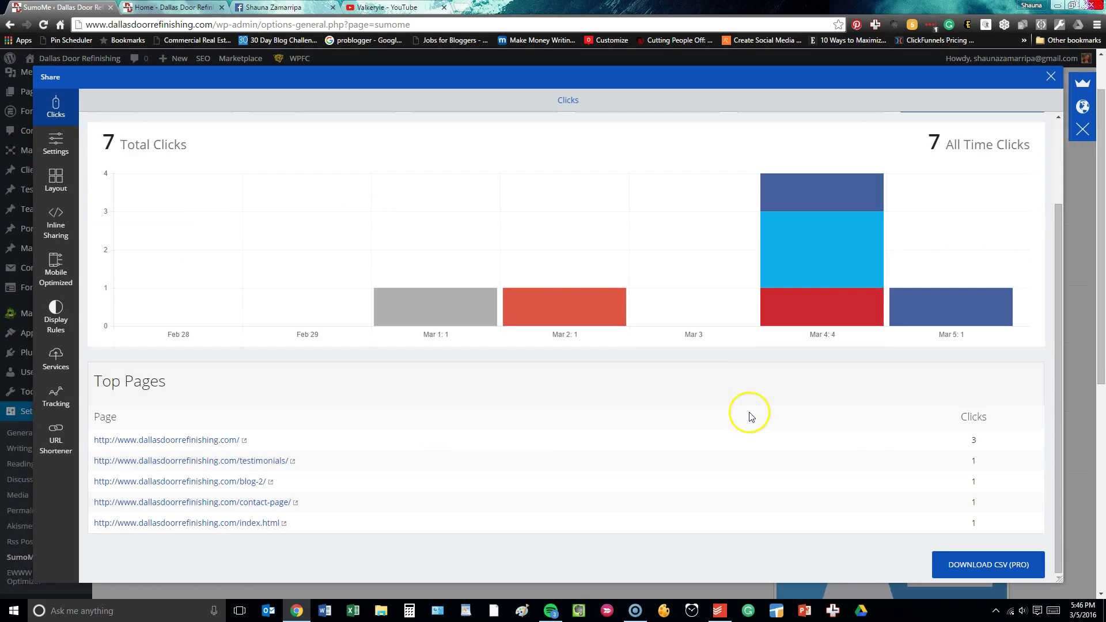
scroll(605, 322, up, 2)
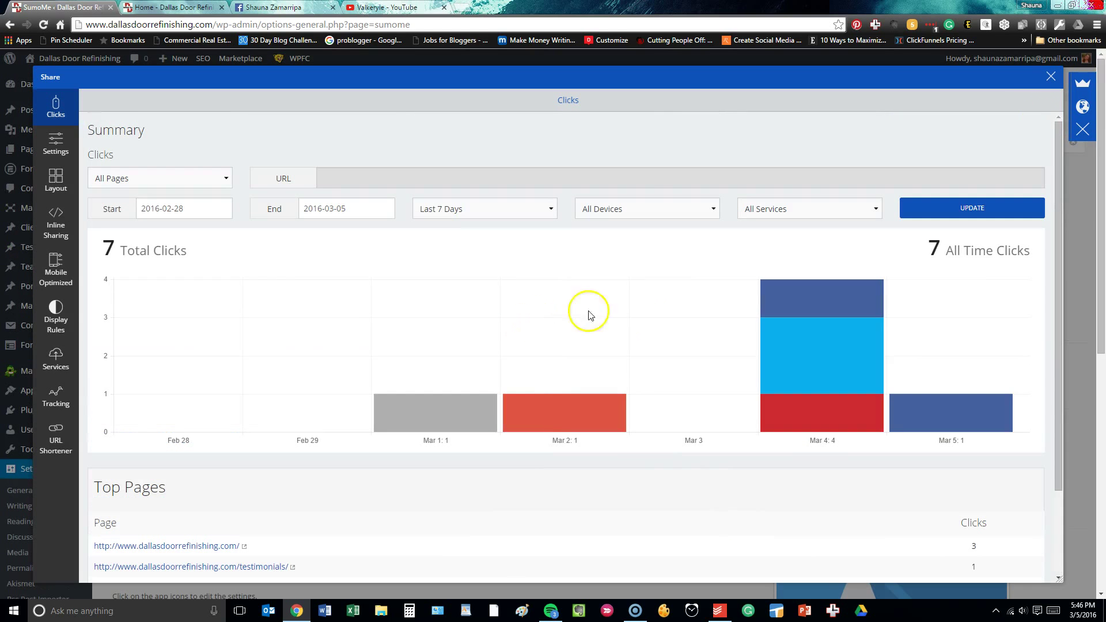
click(1051, 78)
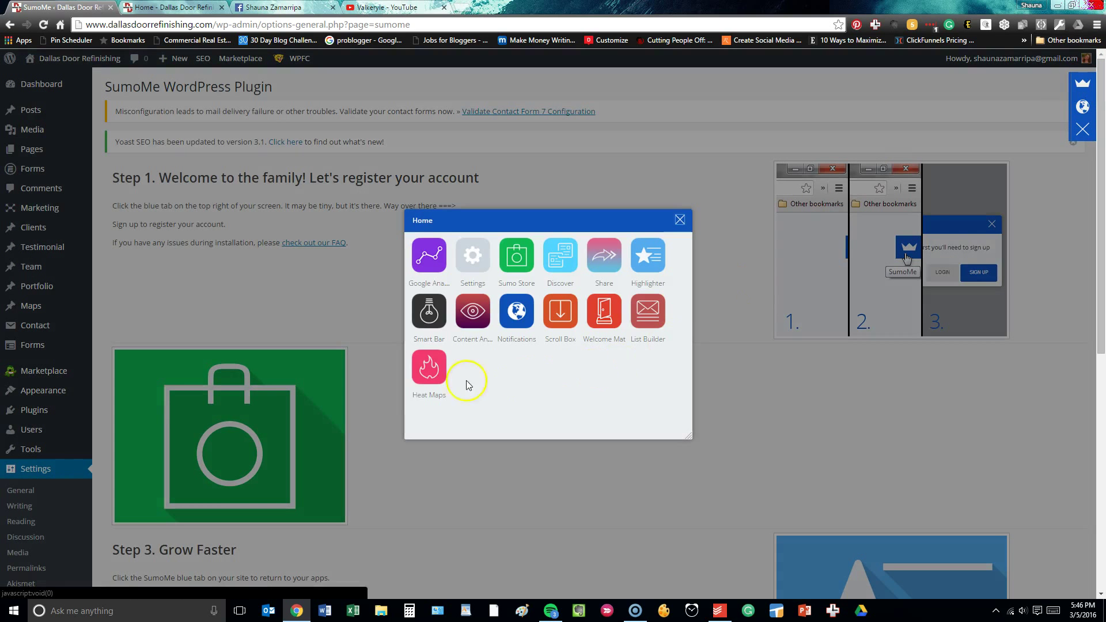
click(644, 259)
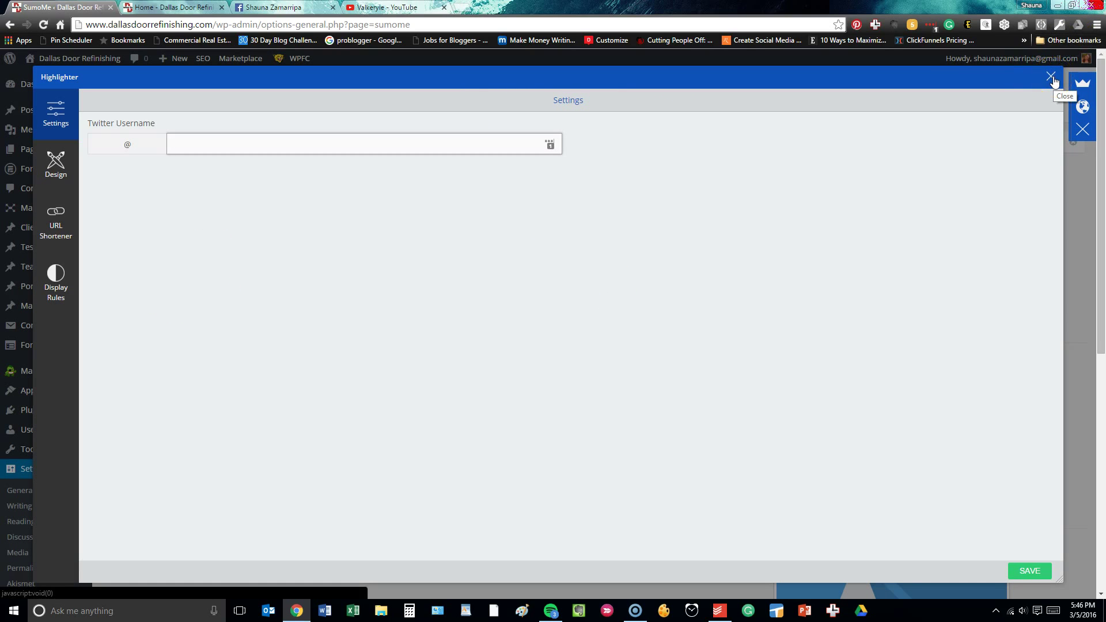
click(1081, 84)
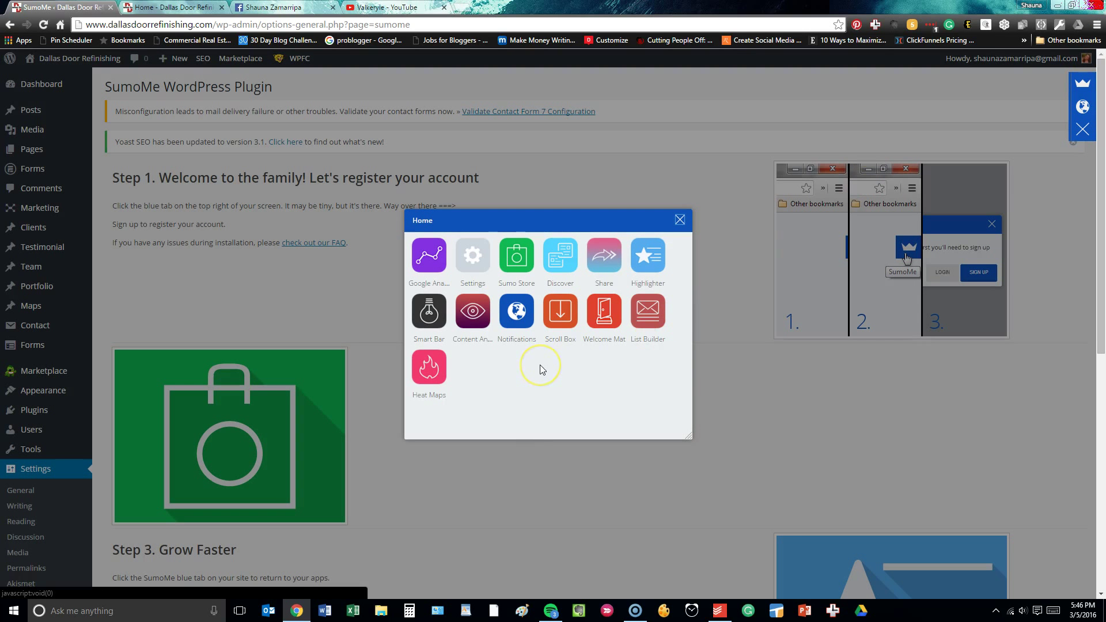
click(468, 321)
click(569, 312)
mouse_move(435, 372)
click(435, 370)
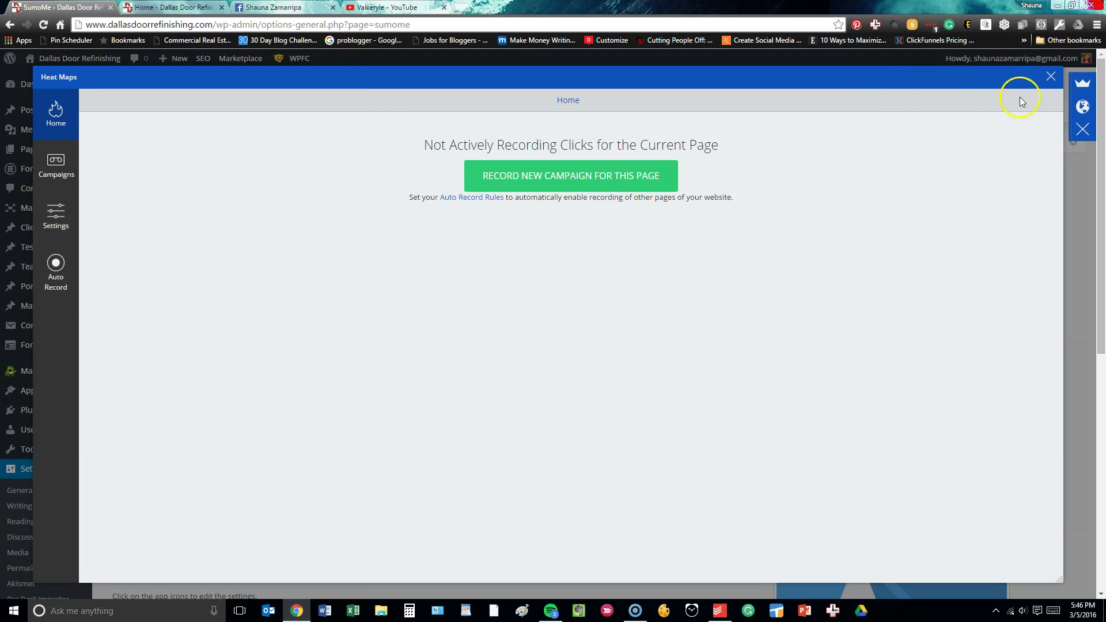
click(1051, 76)
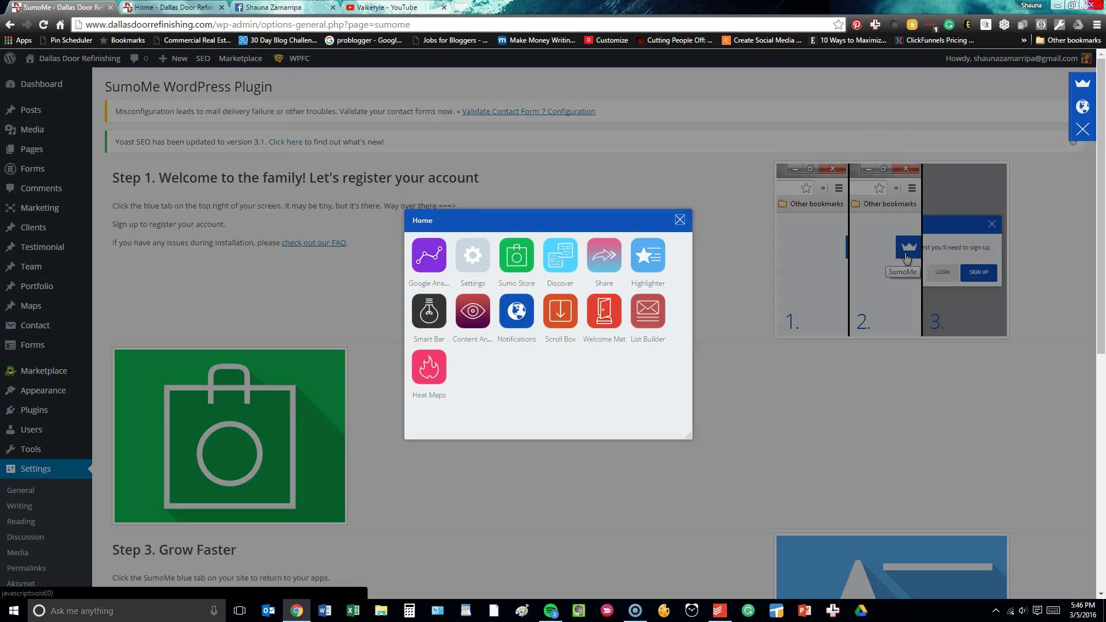
Close the SumoMe Home apps panel and scroll through the SumoMe WordPress Plugin setup page.
click(680, 220)
scroll(11, 374, down, 4)
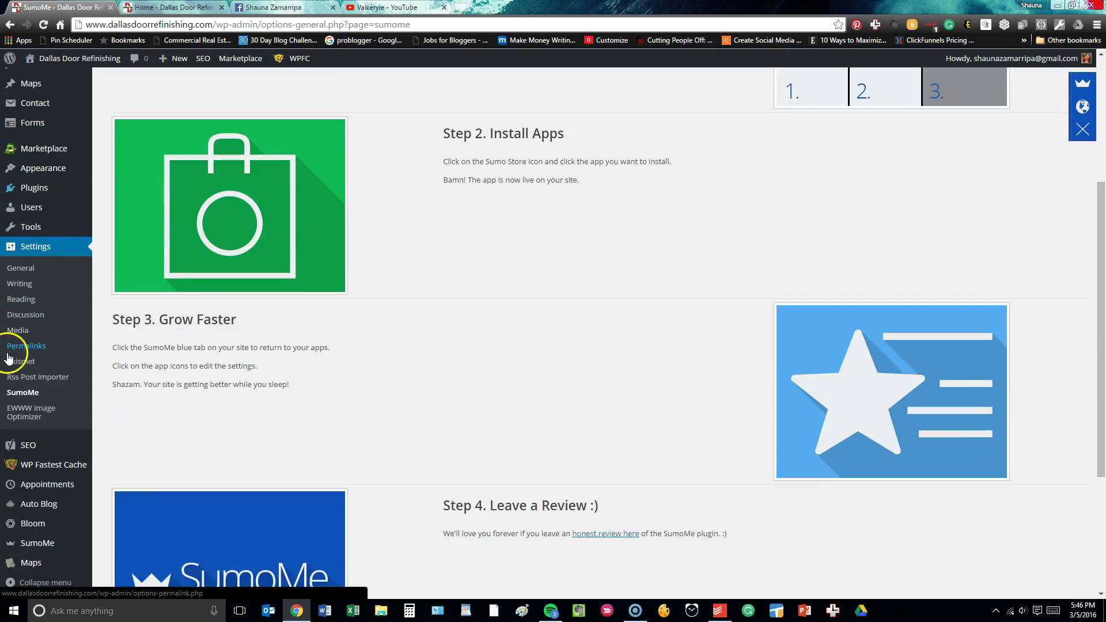
scroll(8, 359, down, 4)
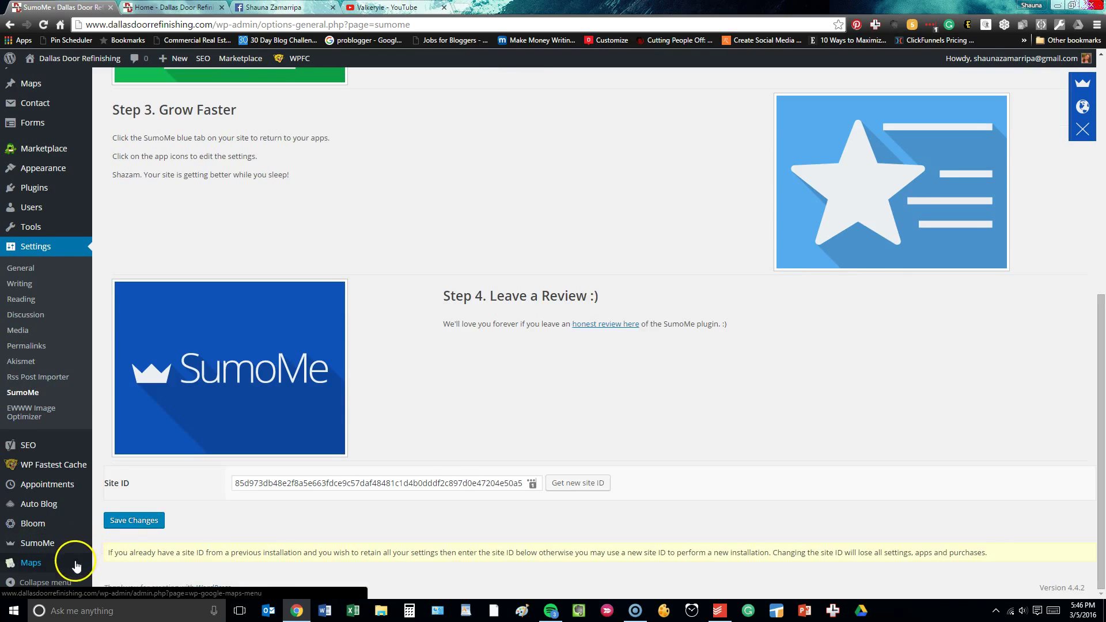
scroll(435, 469, up, 8)
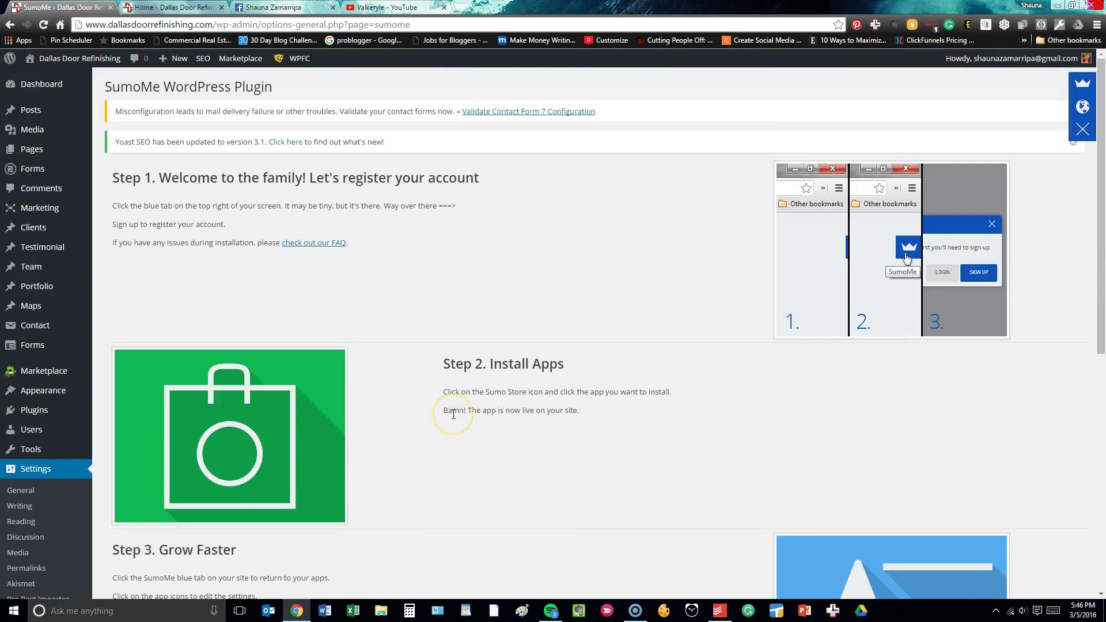